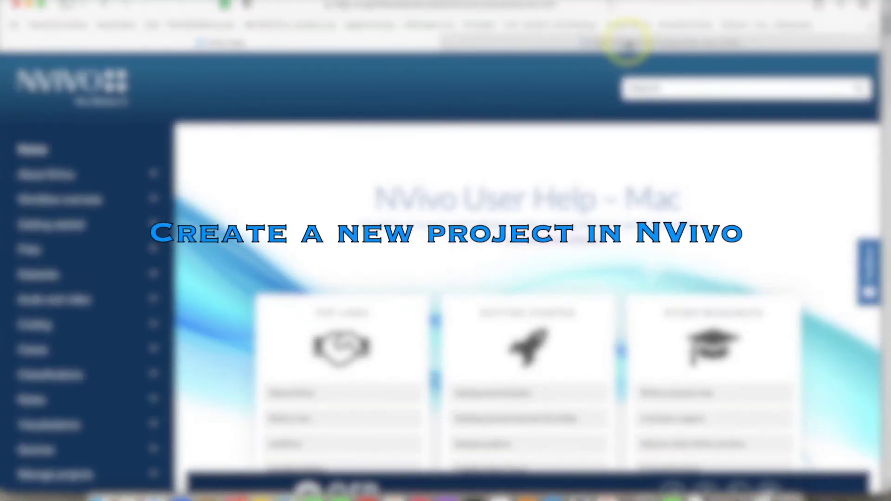
Step: Switch Safari to the 'Build Your Software Quote & Buy Now | NVivo' tab
click(628, 43)
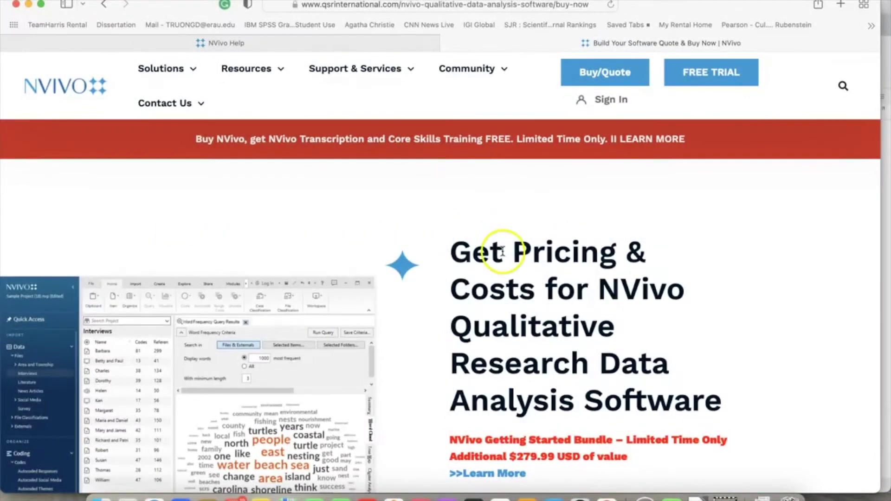
Step: On the NVivo quote form, choose the Student licence for Individual Use
scroll(502, 252, down, 5)
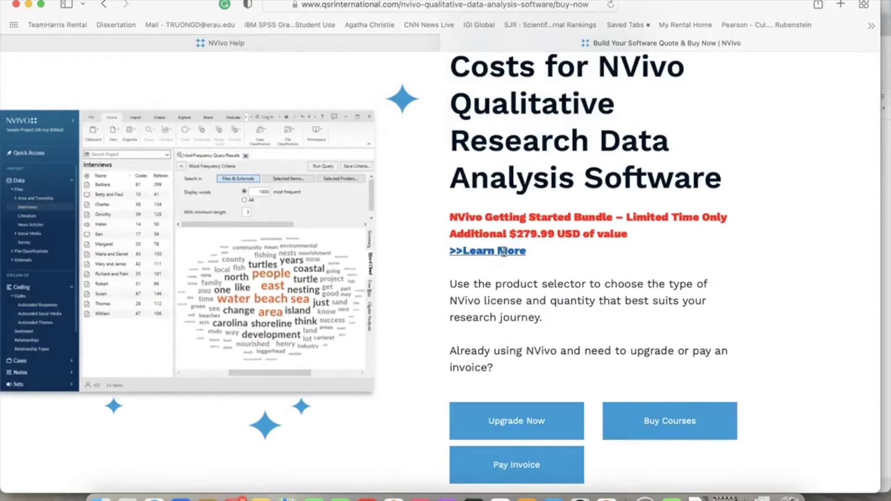
scroll(560, 276, down, 2)
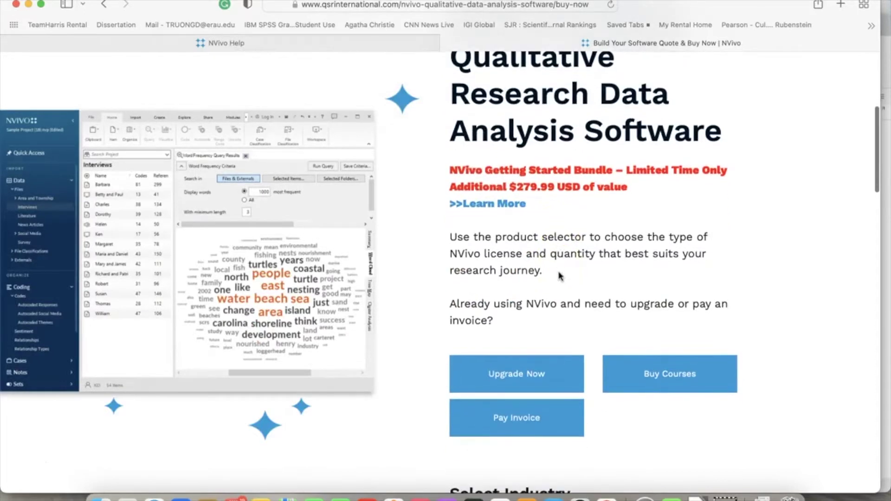
scroll(560, 275, down, 1)
scroll(560, 275, up, 5)
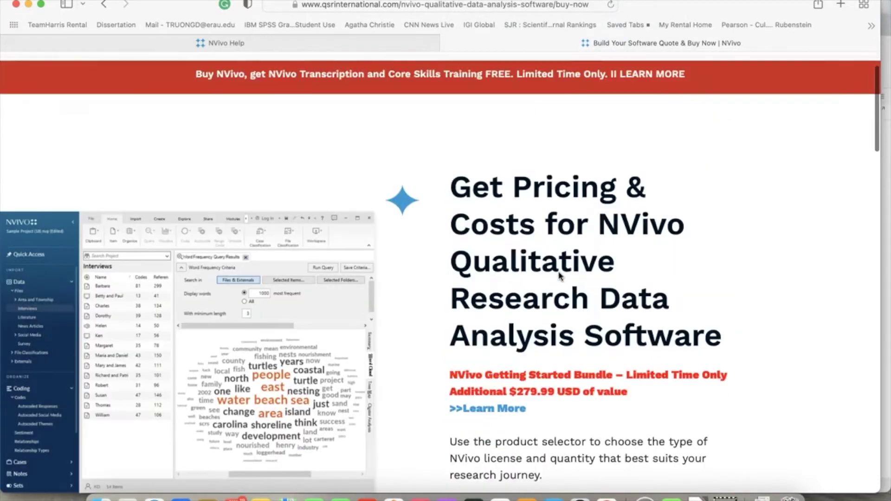
scroll(560, 275, down, 10)
scroll(560, 275, down, 10)
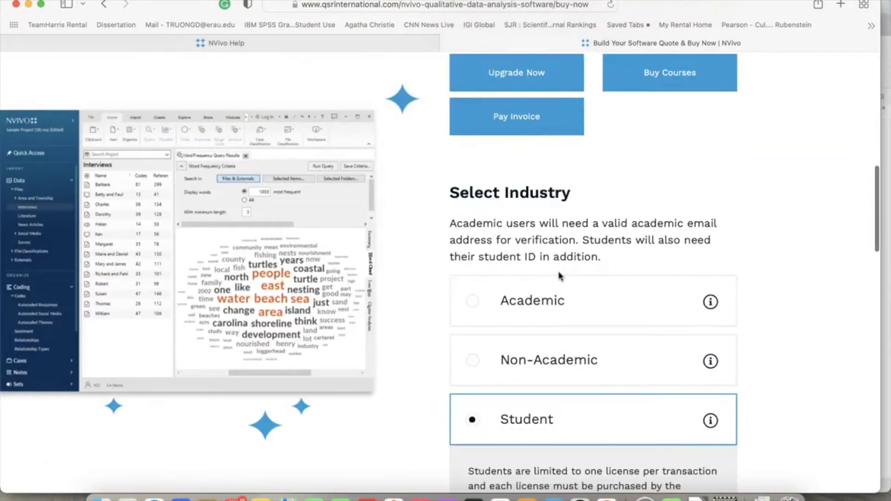
click(472, 229)
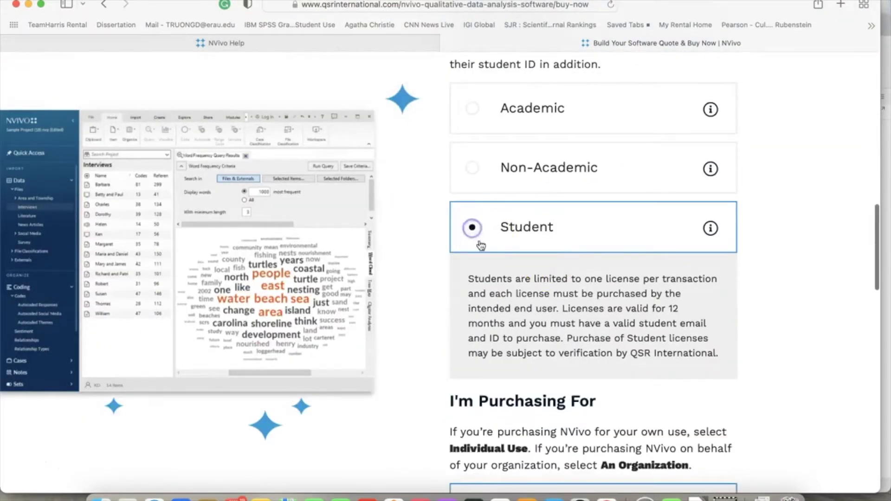
click(506, 268)
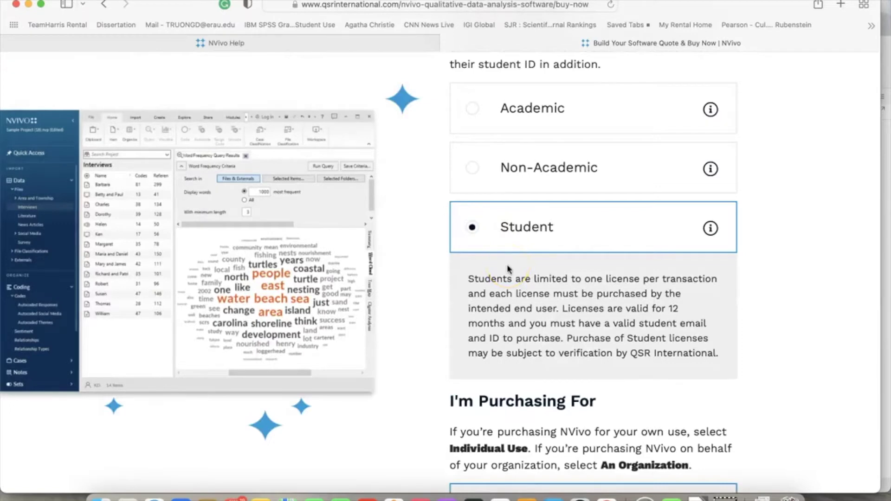
scroll(507, 268, down, 6)
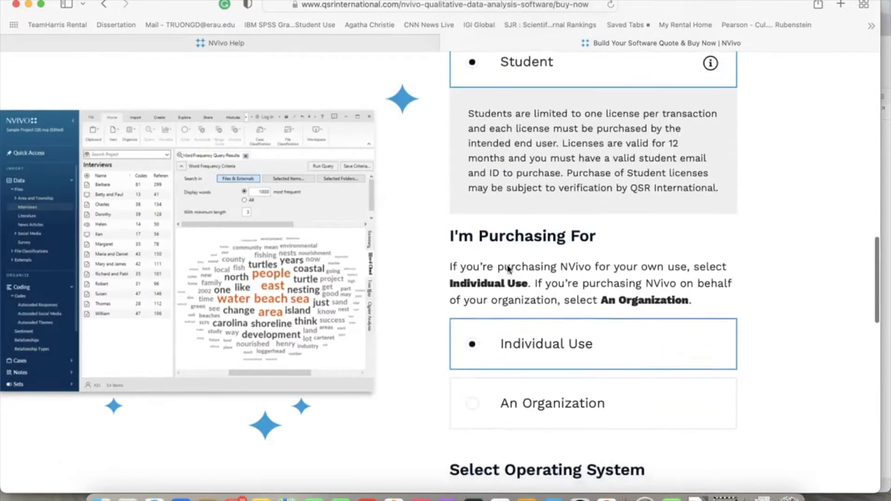
scroll(508, 268, down, 3)
click(549, 270)
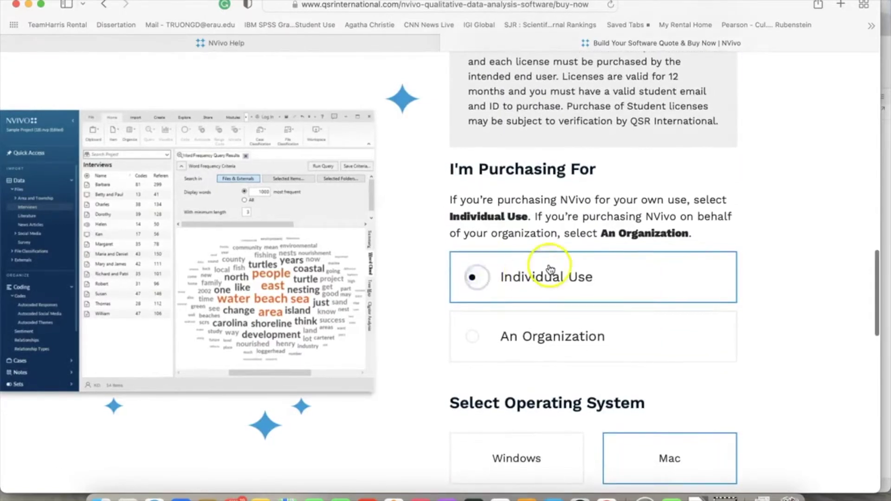
Step: Pick Windows, then switch the operating system to Mac and check the 85.00 USD Sub Total
scroll(550, 270, down, 5)
click(544, 323)
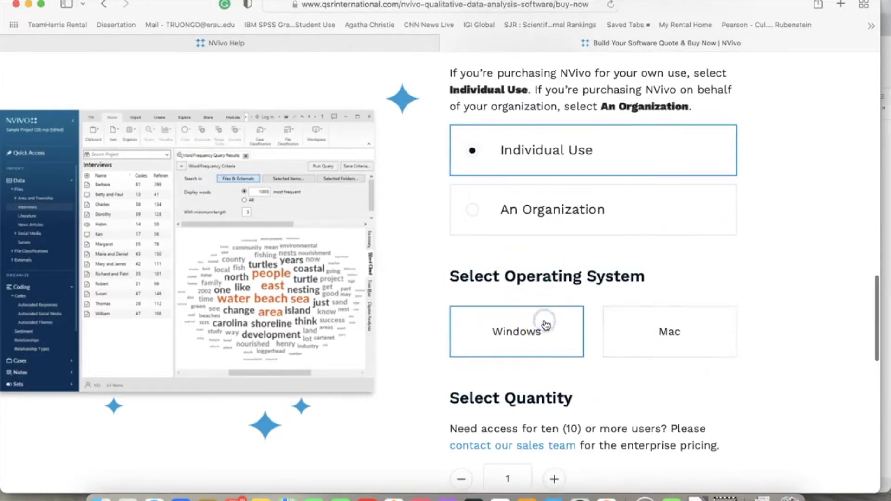
scroll(621, 318, down, 10)
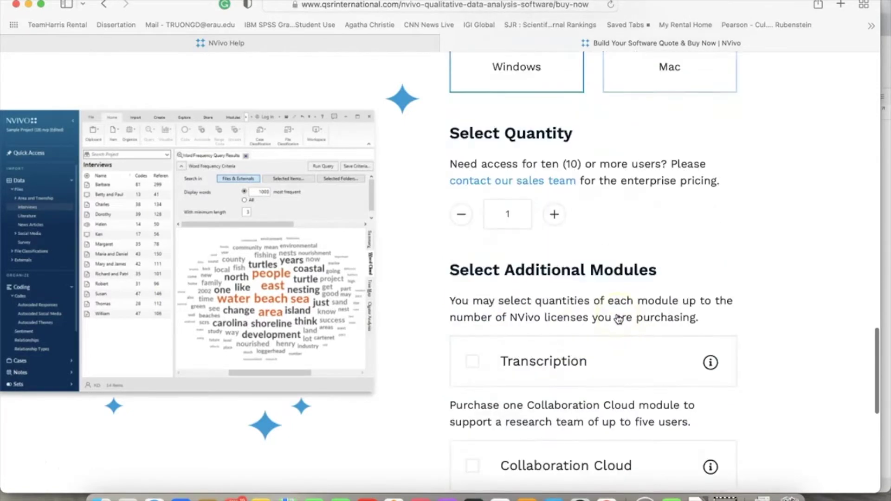
scroll(618, 319, down, 7)
scroll(618, 319, up, 11)
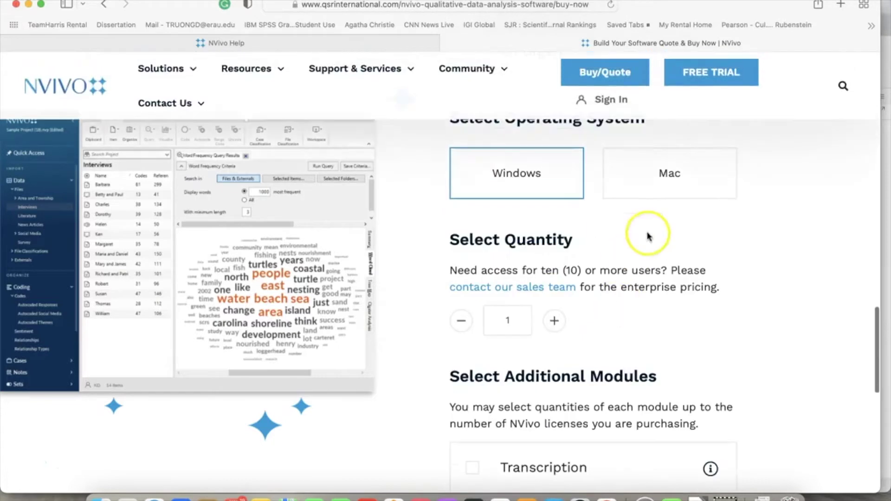
click(657, 190)
scroll(630, 255, down, 12)
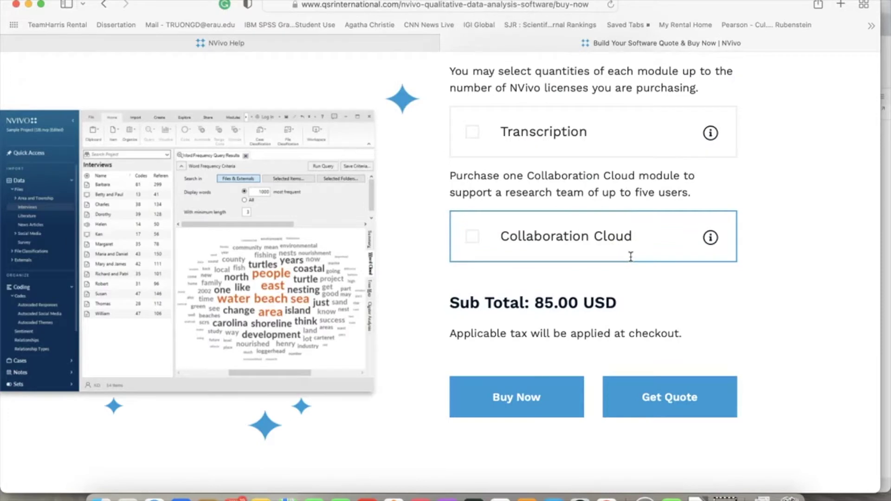
click(628, 269)
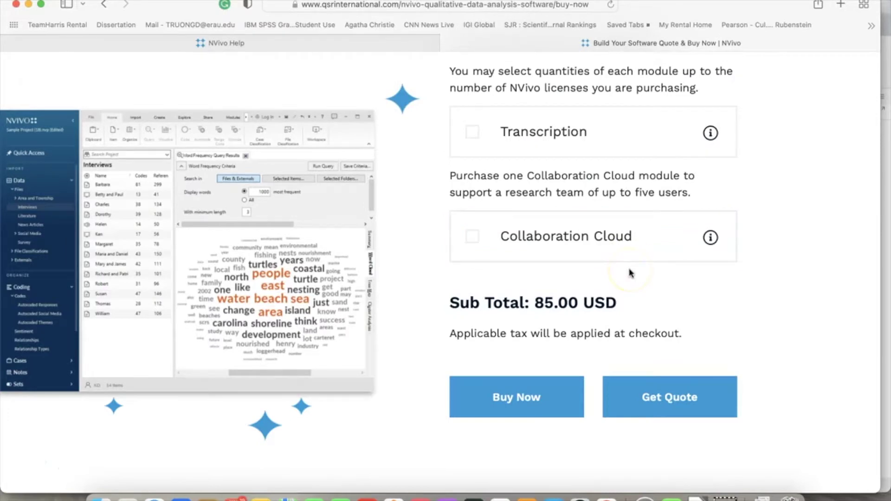
scroll(631, 273, down, 2)
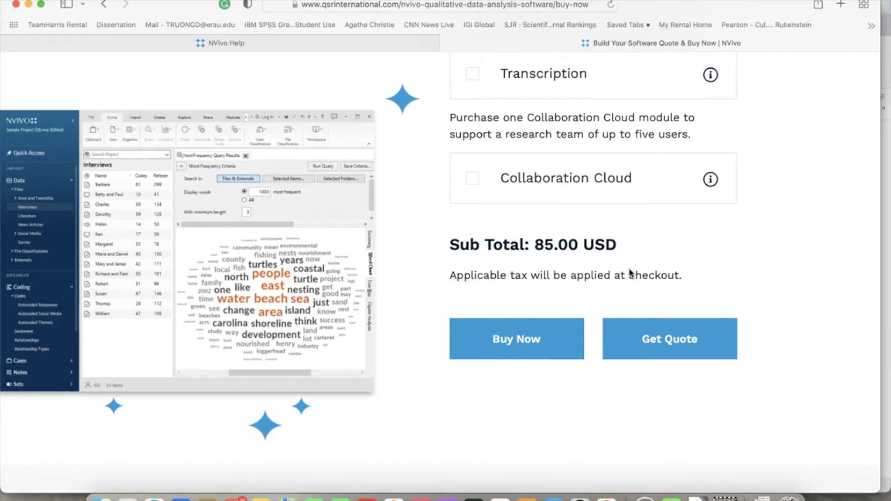
scroll(630, 272, up, 3)
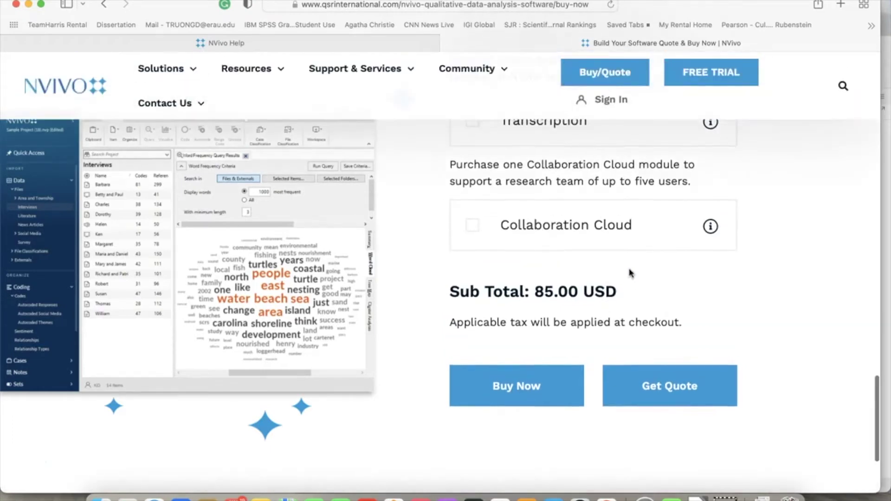
Step: Return to NVivo User Help and highlight the list of features missing from NVivo Mac
click(355, 47)
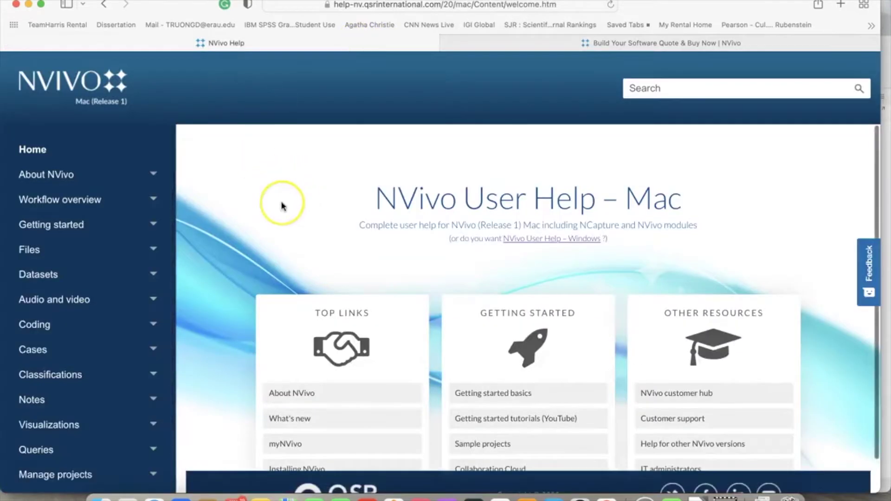
scroll(280, 202, down, 1)
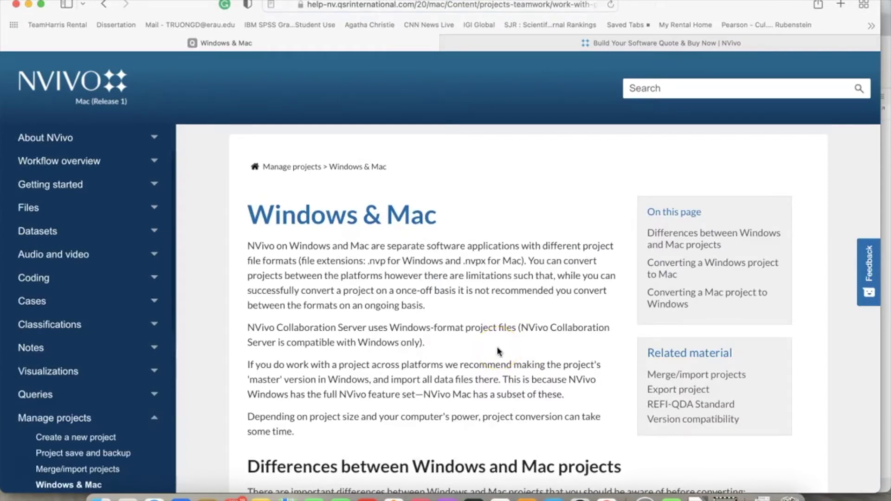
scroll(547, 358, down, 2)
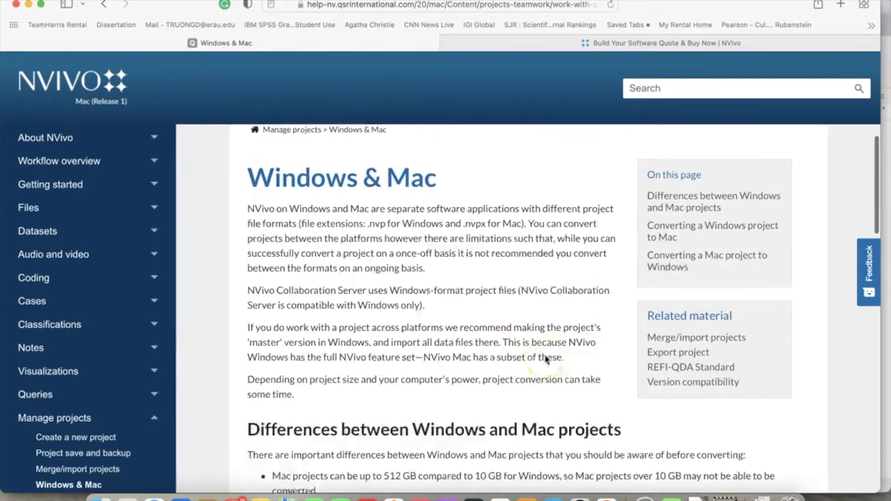
scroll(546, 359, down, 8)
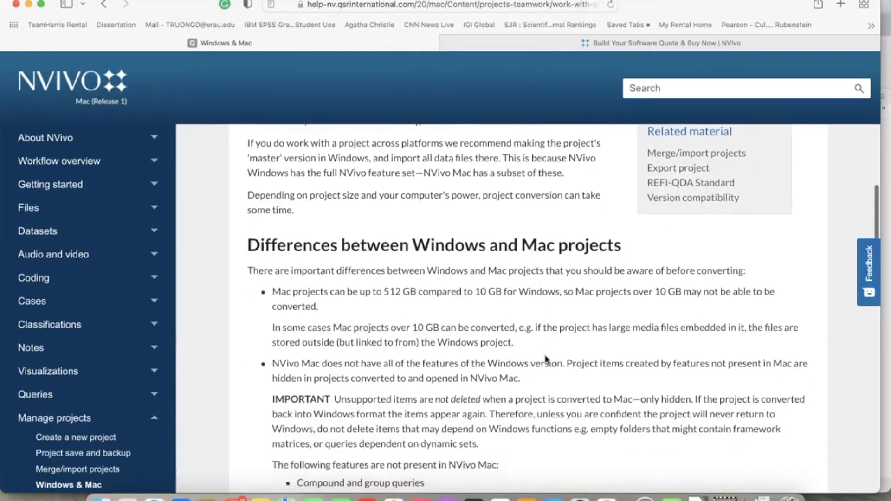
scroll(546, 360, down, 3)
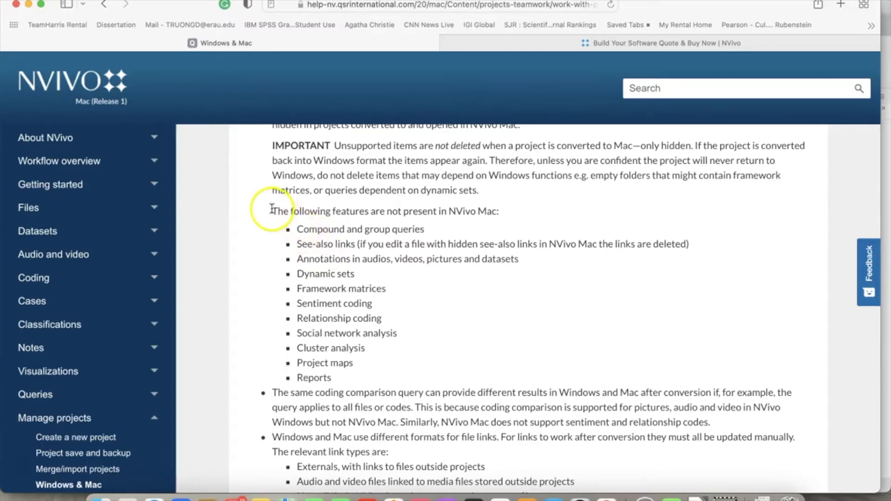
drag(273, 209, 420, 378)
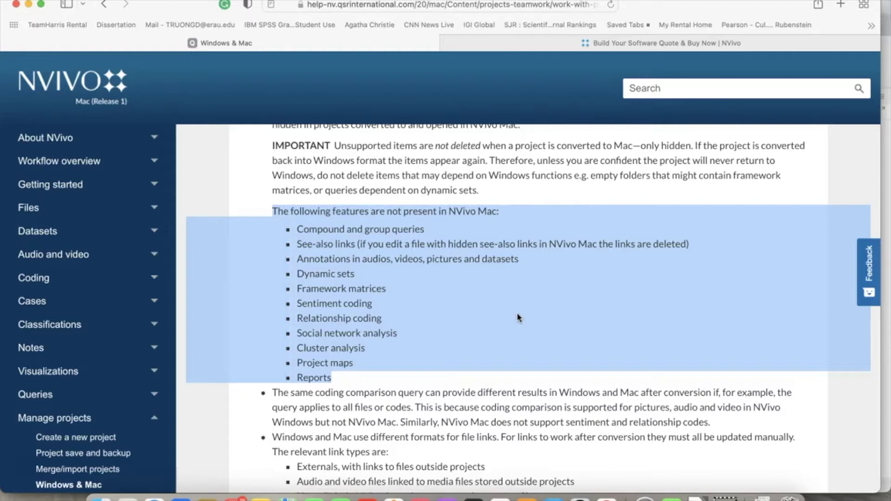
click(446, 391)
Step: Highlight the bullet about coding comparison differences
scroll(421, 392, down, 1)
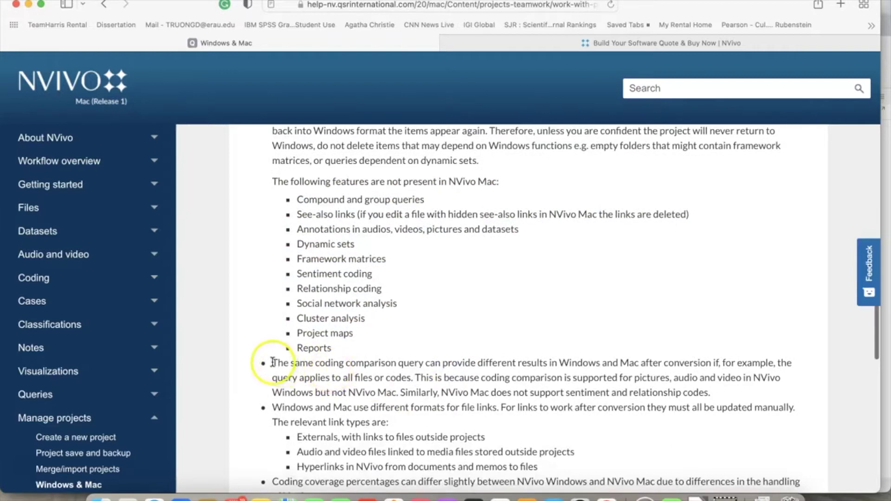
drag(273, 363, 710, 395)
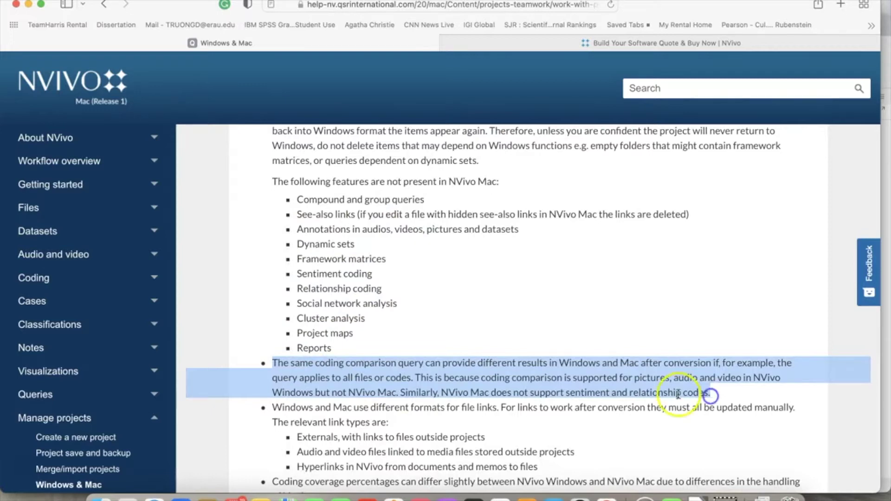
scroll(510, 417, down, 2)
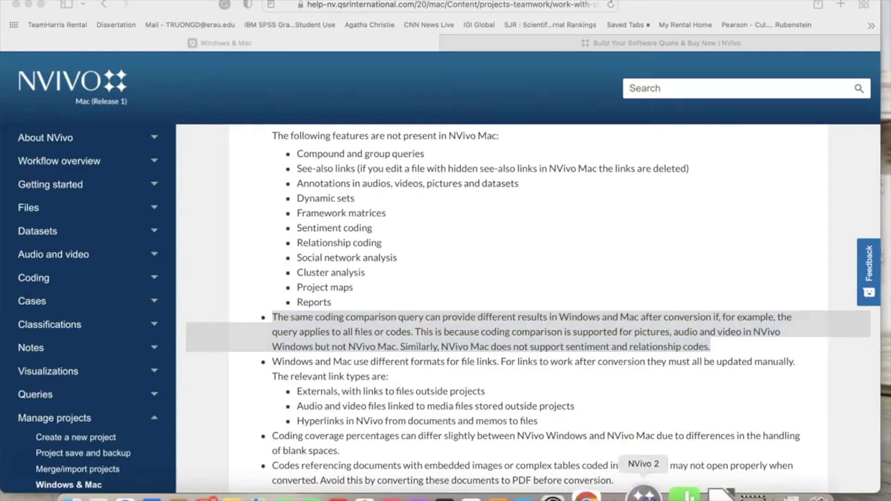
Step: Start a new NVivo project and browse to Orange tag > Course Documents > DAV 726 > NVivo Examples
click(643, 495)
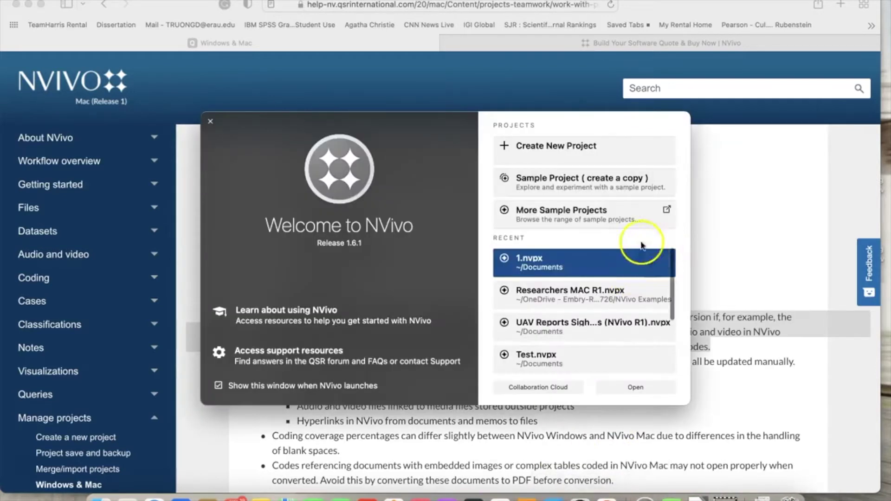
click(573, 146)
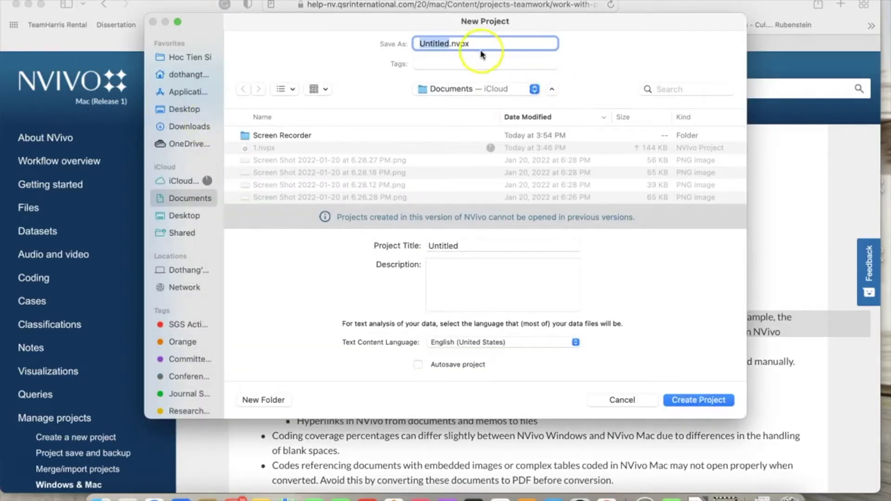
click(505, 91)
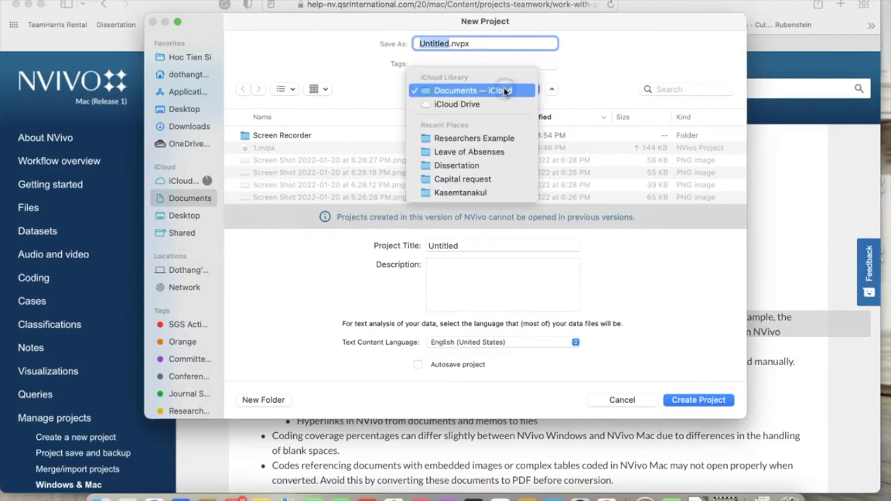
click(505, 91)
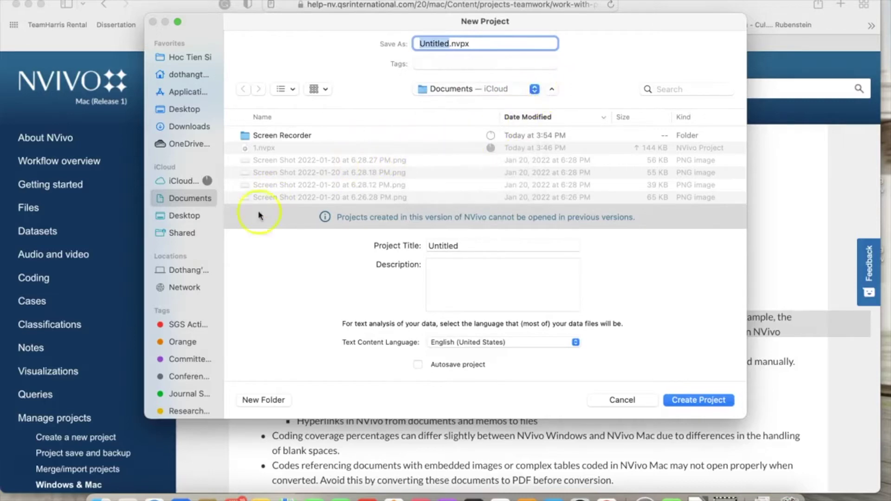
click(182, 342)
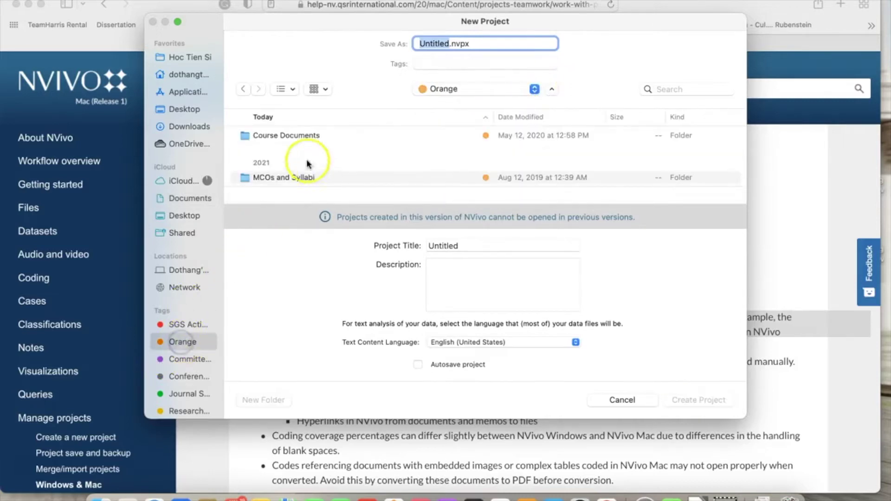
click(296, 137)
double_click(297, 140)
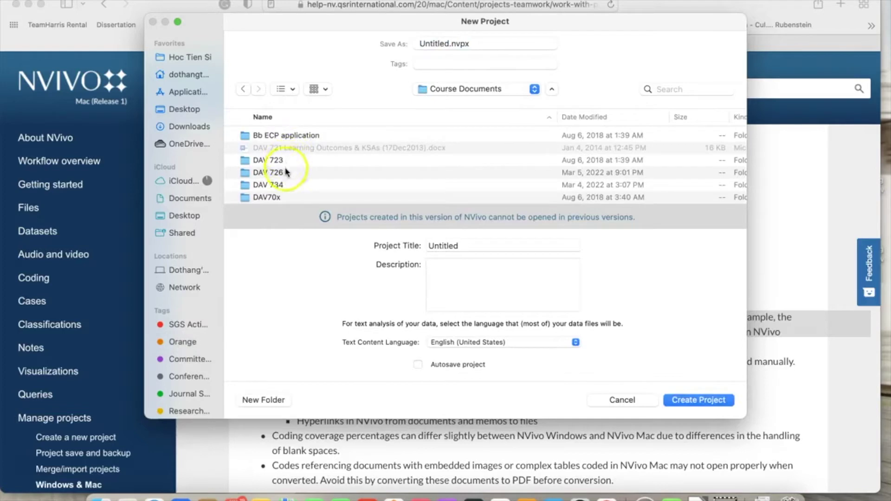
scroll(285, 188, down, 5)
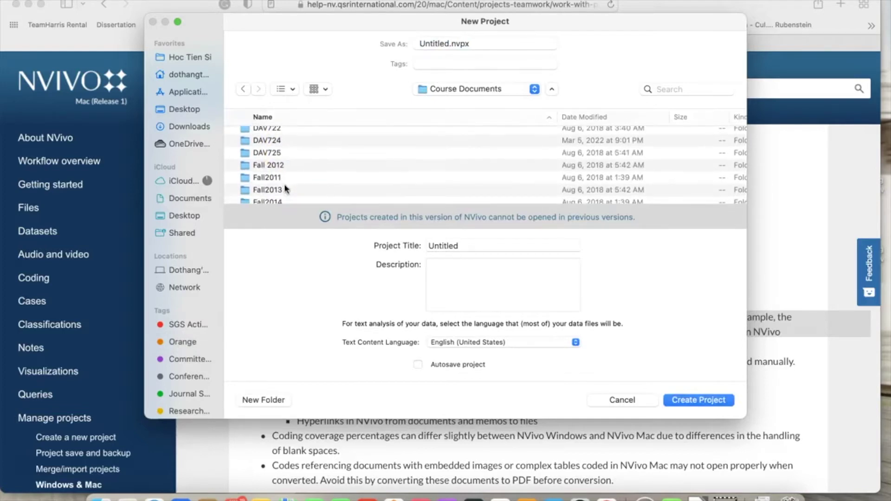
scroll(285, 188, up, 5)
click(571, 116)
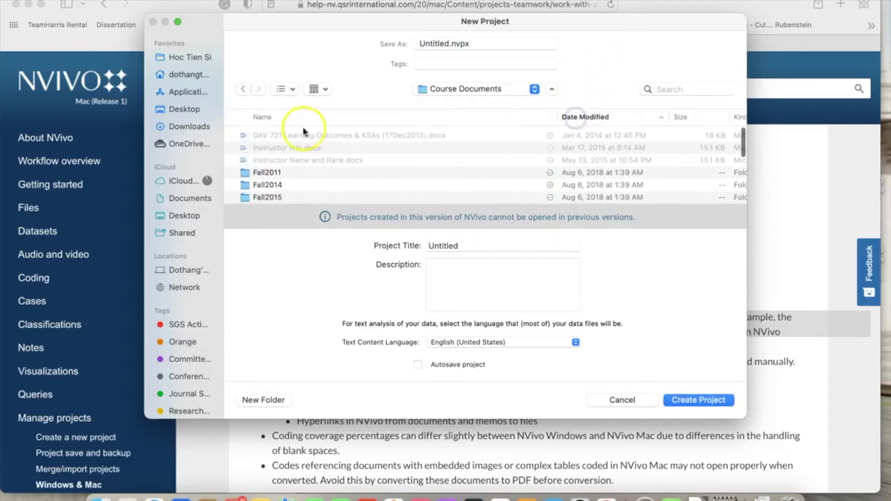
click(585, 119)
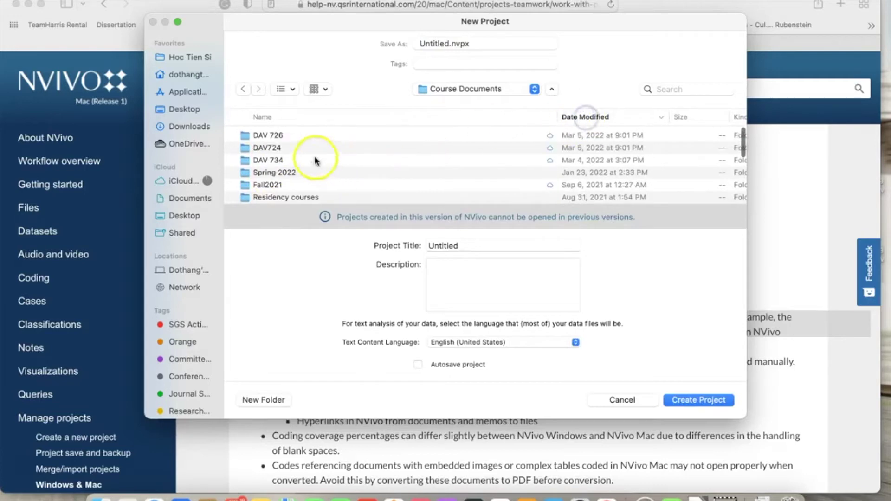
double_click(293, 134)
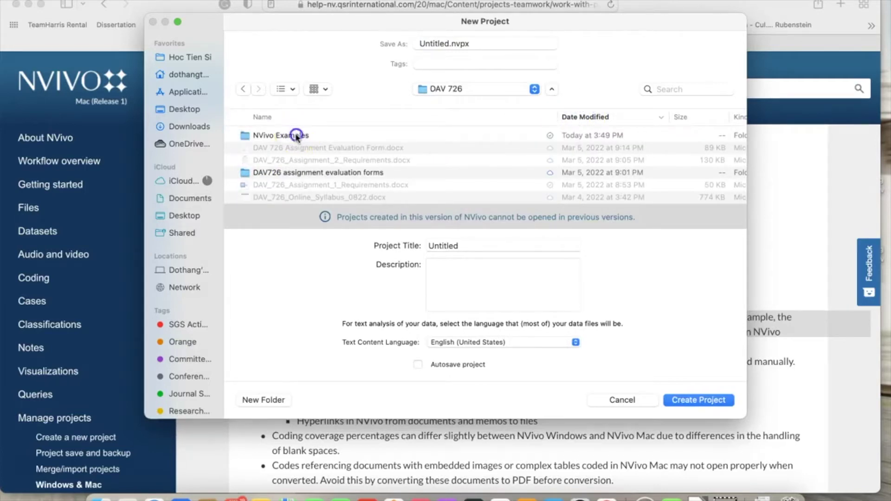
double_click(294, 135)
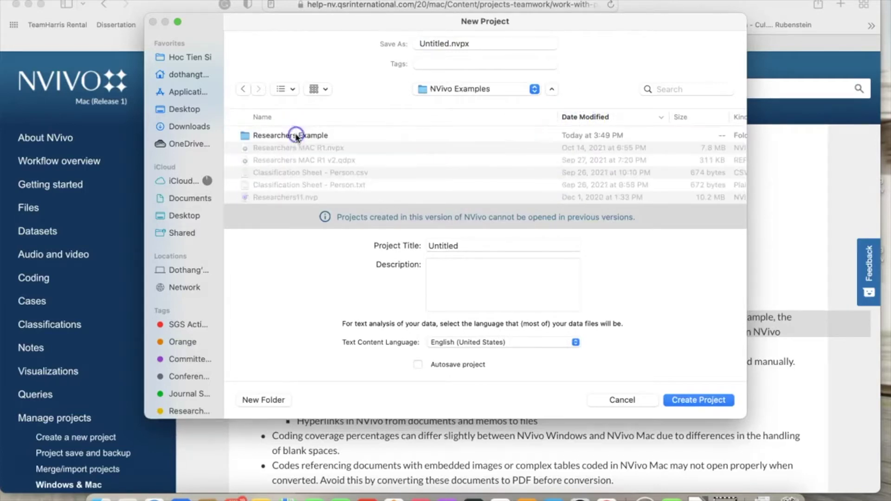
Step: Set both the file name and project title to 'Researchers' and create the project
double_click(450, 43)
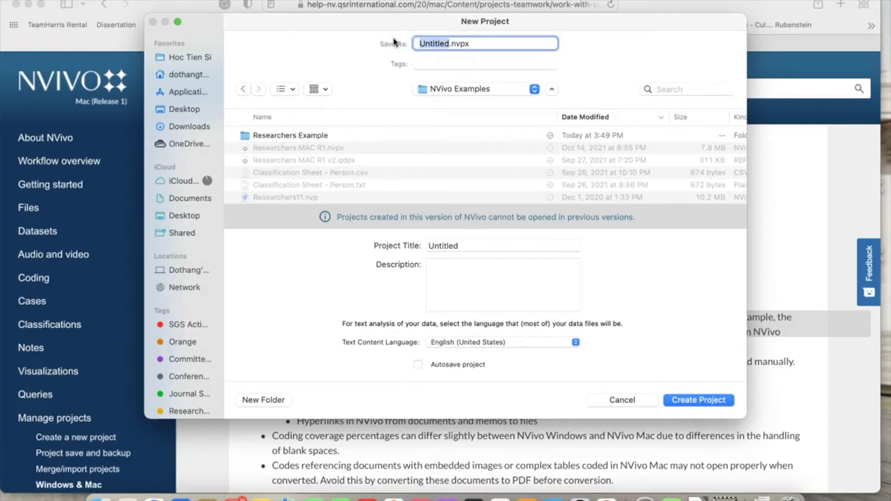
text(Researchers)
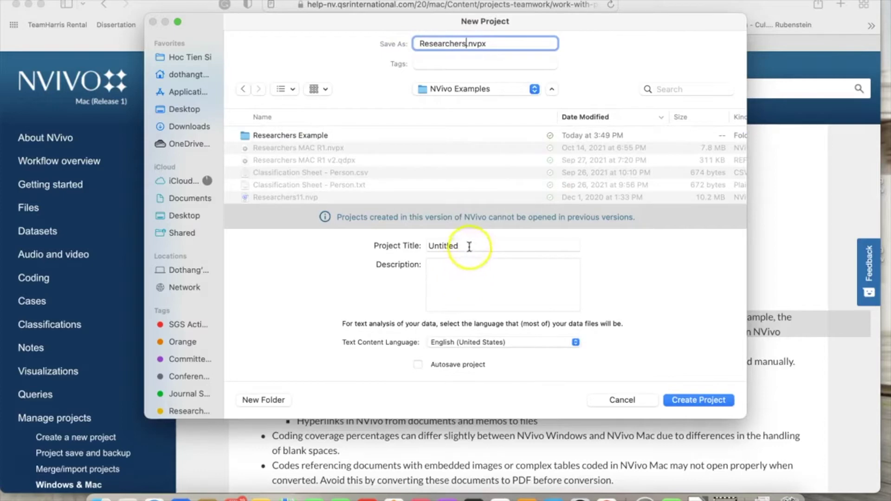
double_click(446, 245)
text(Resea)
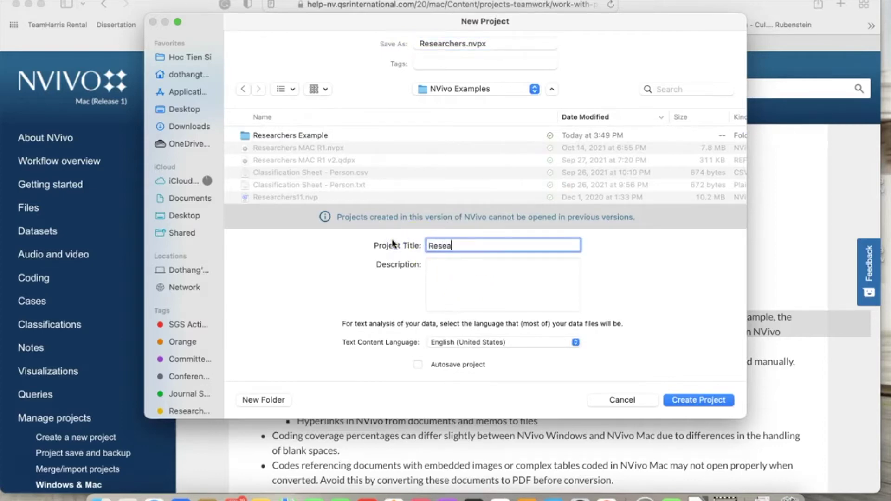
text(rchers)
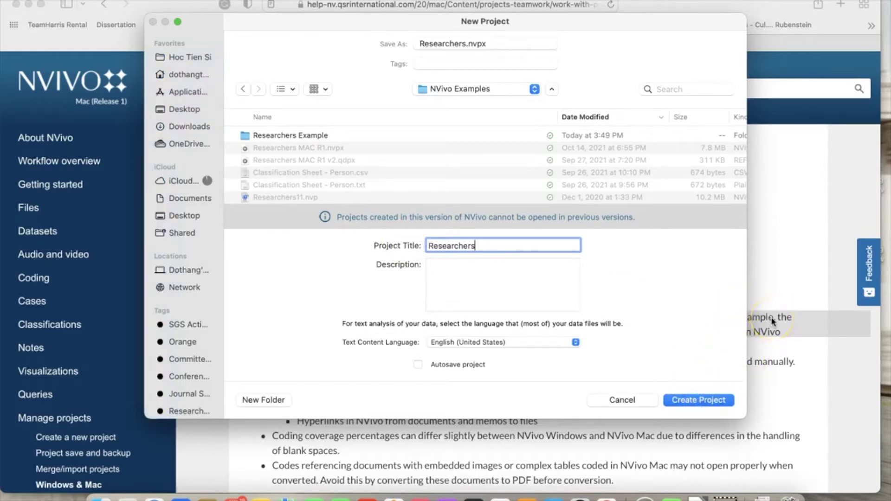
key(Return)
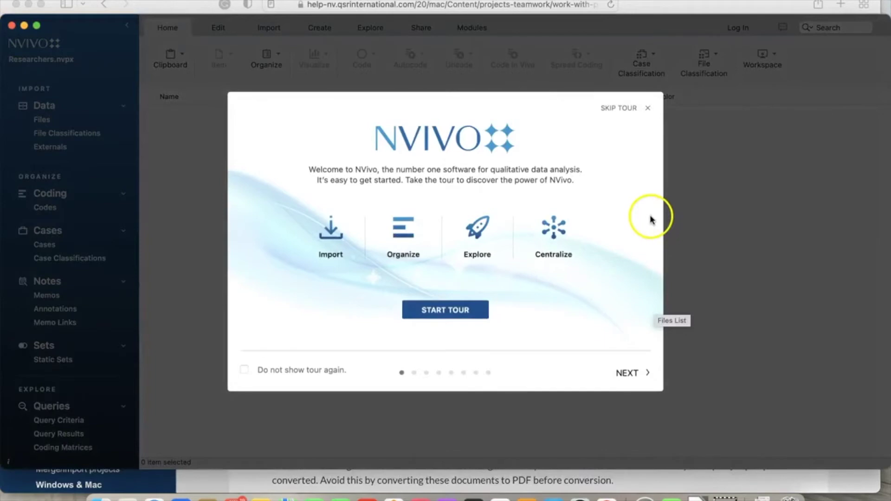
Step: Skip the NVivo welcome tour
click(623, 109)
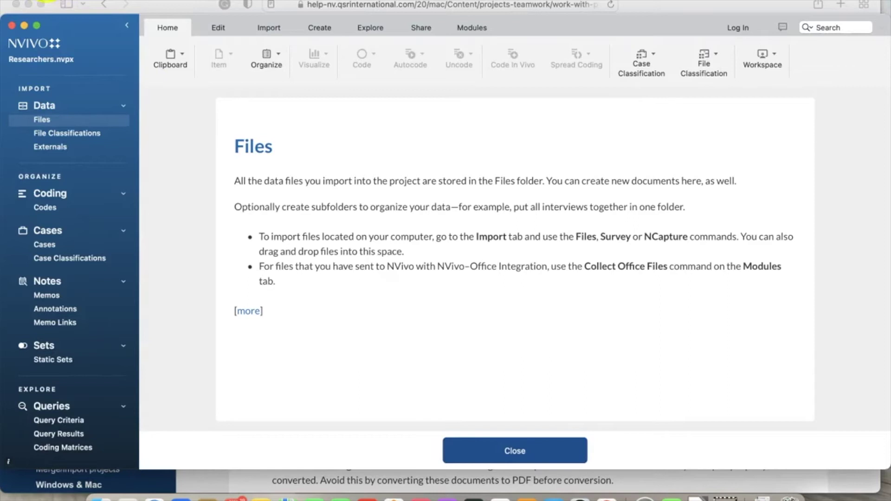
Step: In NVivo Preferences, end the user name with 1 instead of 2, set initials to D1, and apply
click(51, 1)
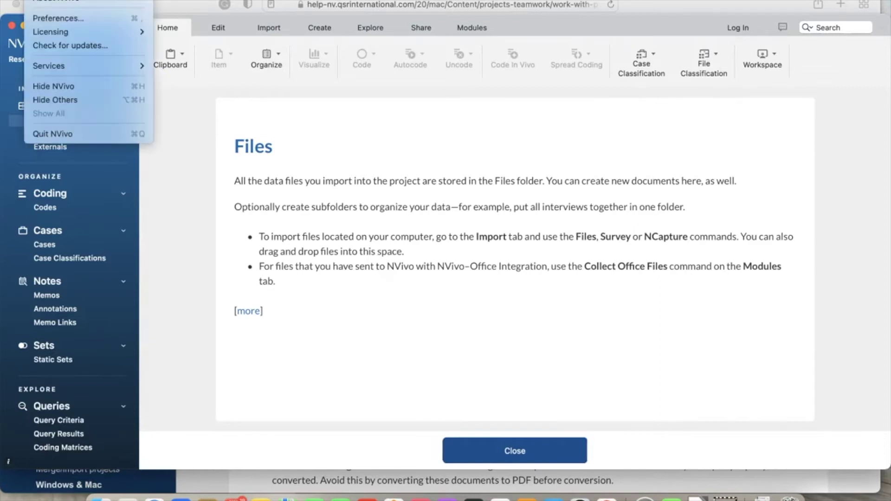
click(40, 14)
click(379, 165)
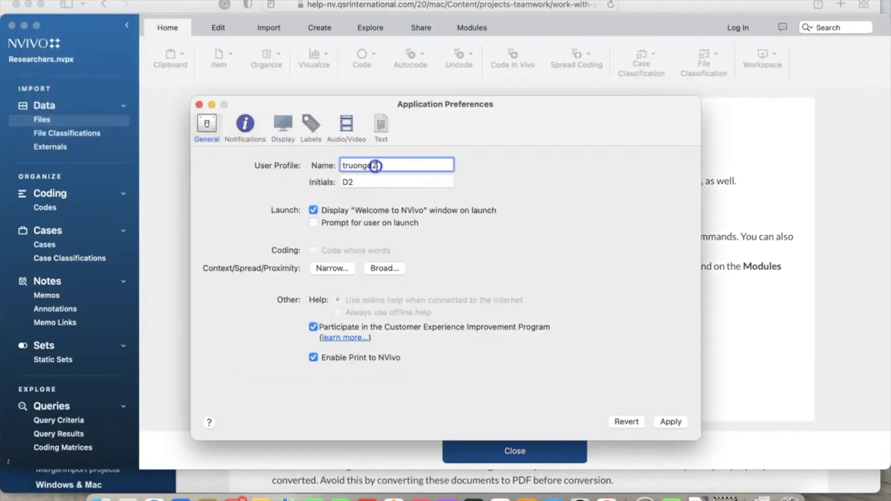
double_click(385, 165)
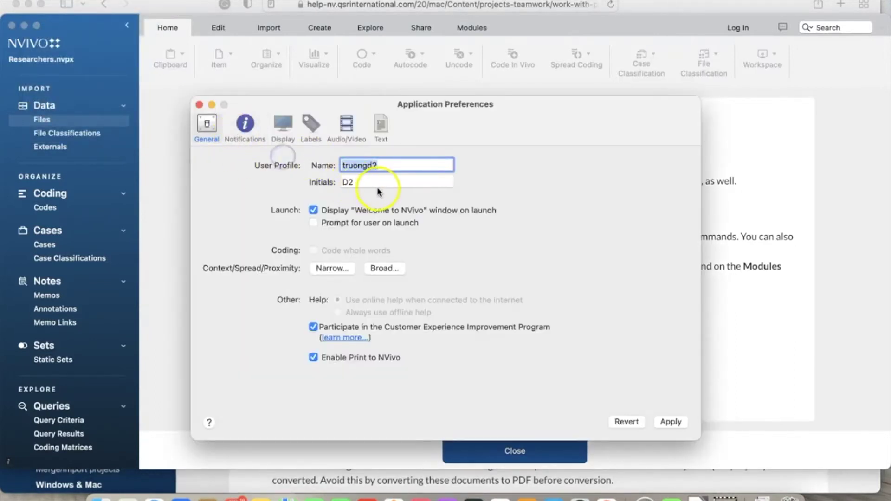
click(388, 167)
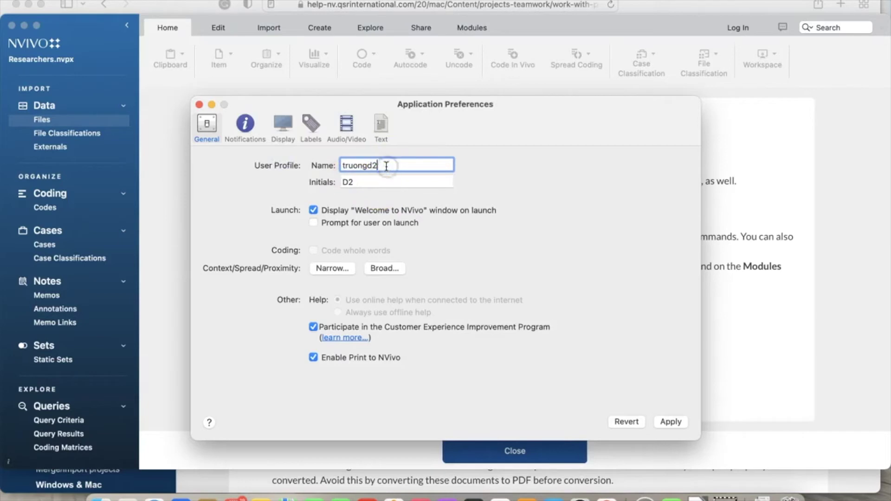
text(1)
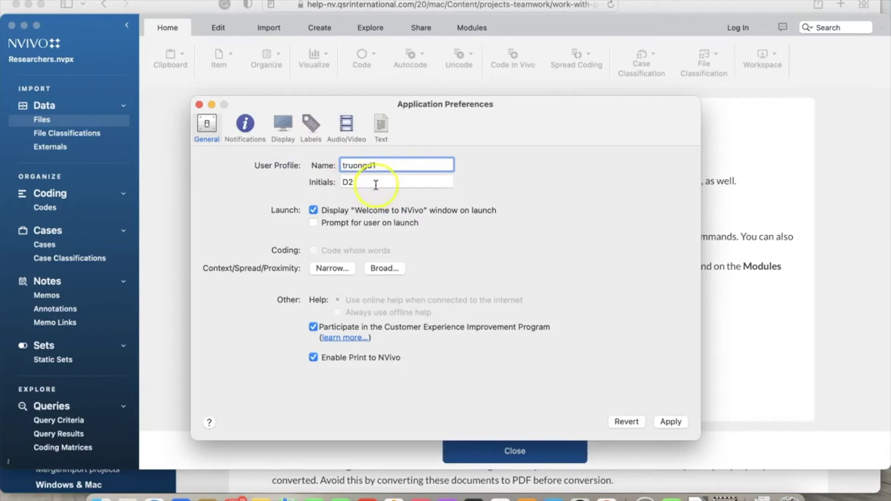
click(376, 182)
key(BackSpace)
text(1)
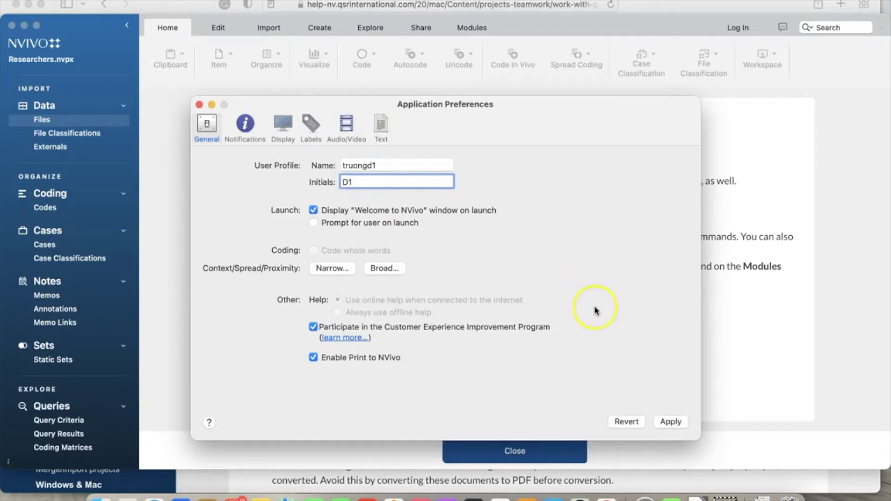
click(671, 422)
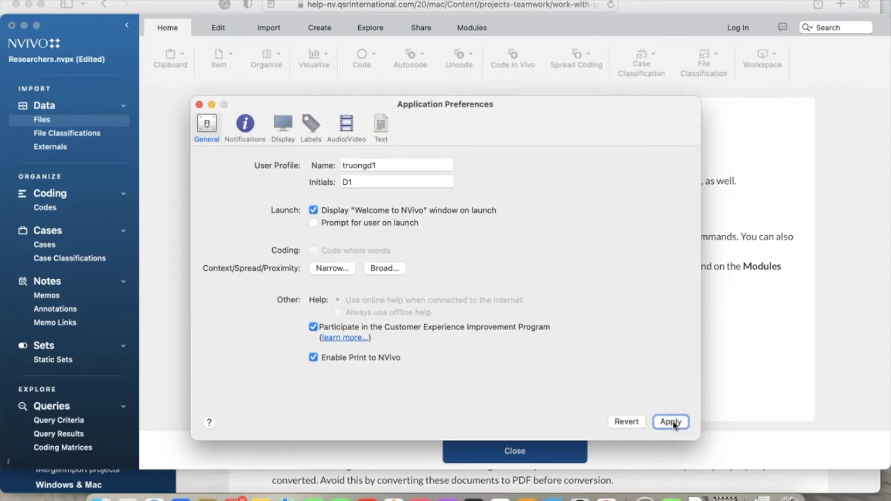
click(673, 424)
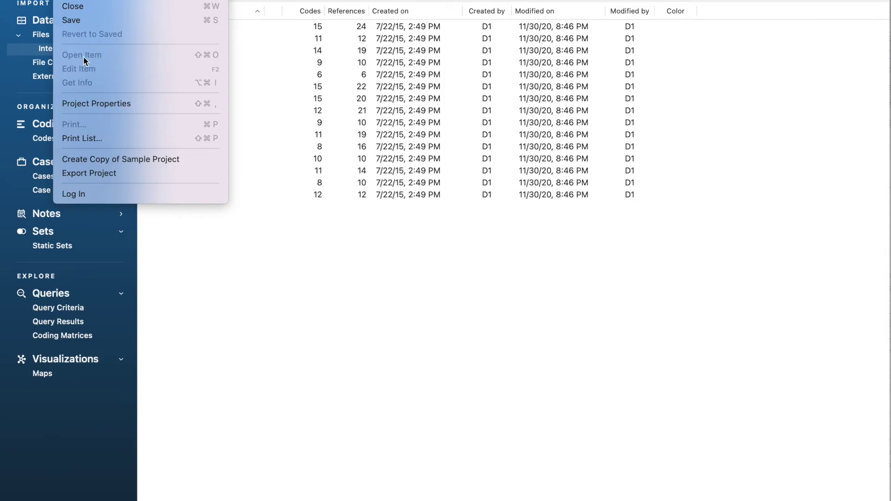
Step: Look through each user in the project's Users list, then cancel without changes
click(80, 99)
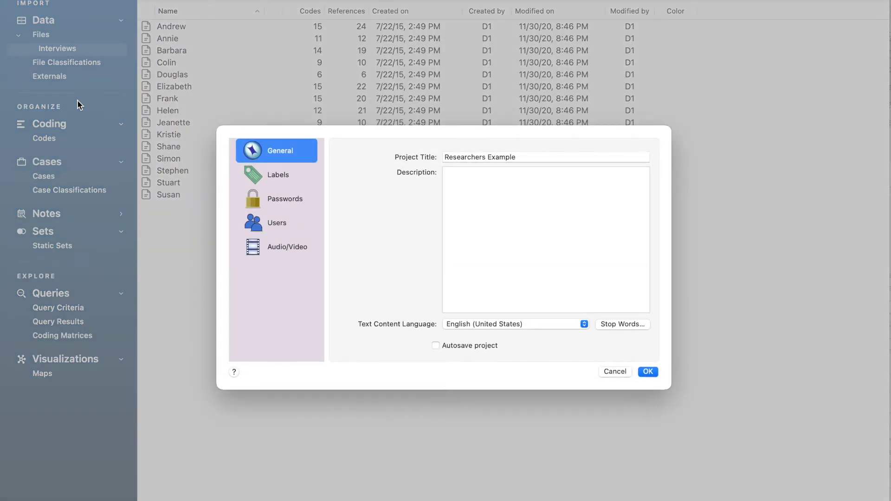
click(283, 225)
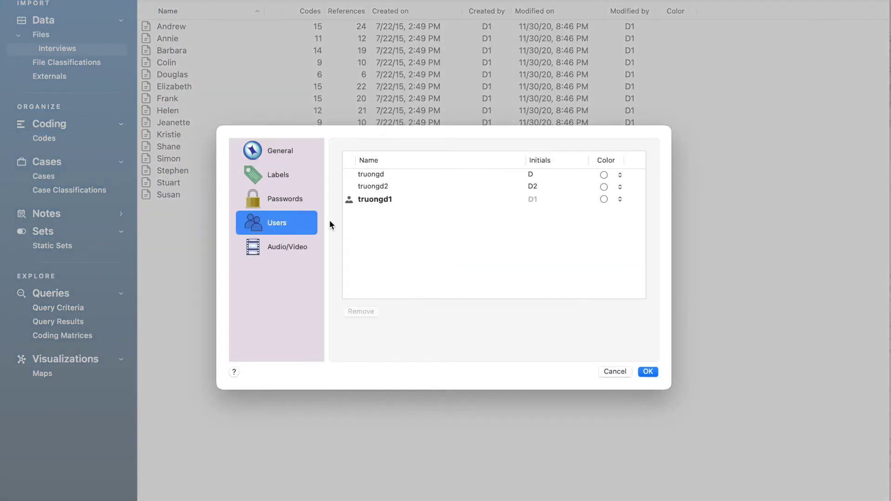
click(385, 201)
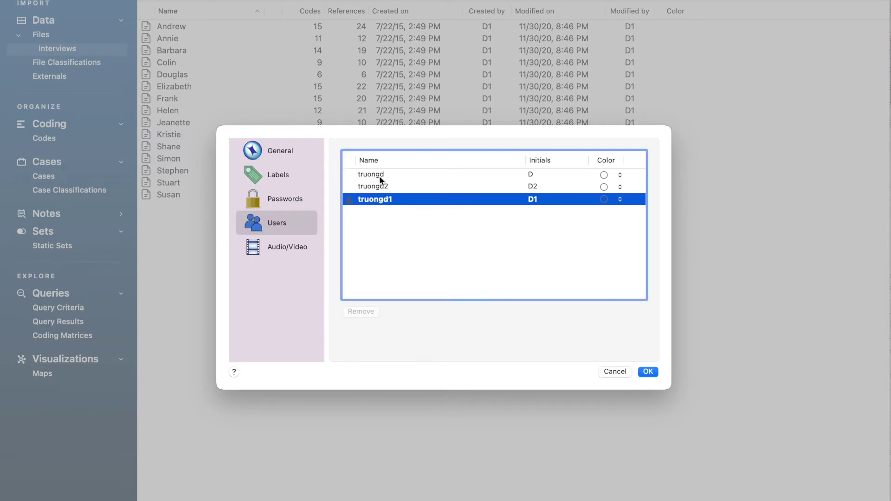
click(382, 175)
click(383, 187)
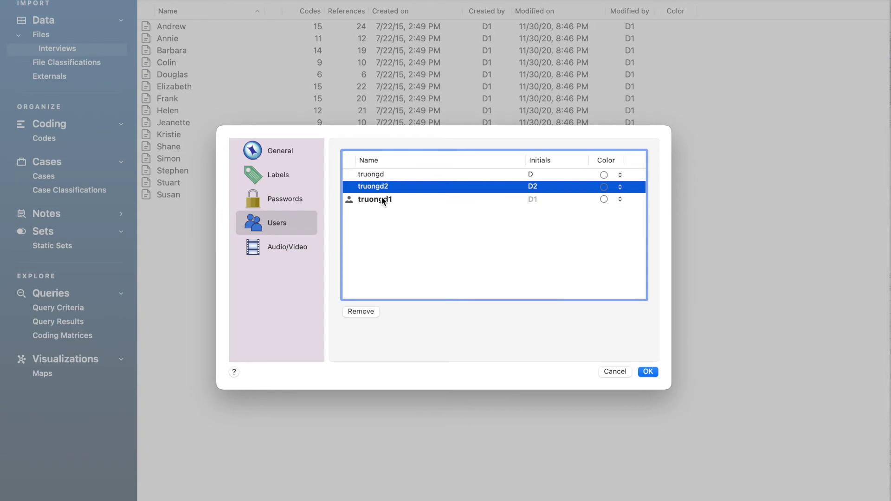
click(384, 201)
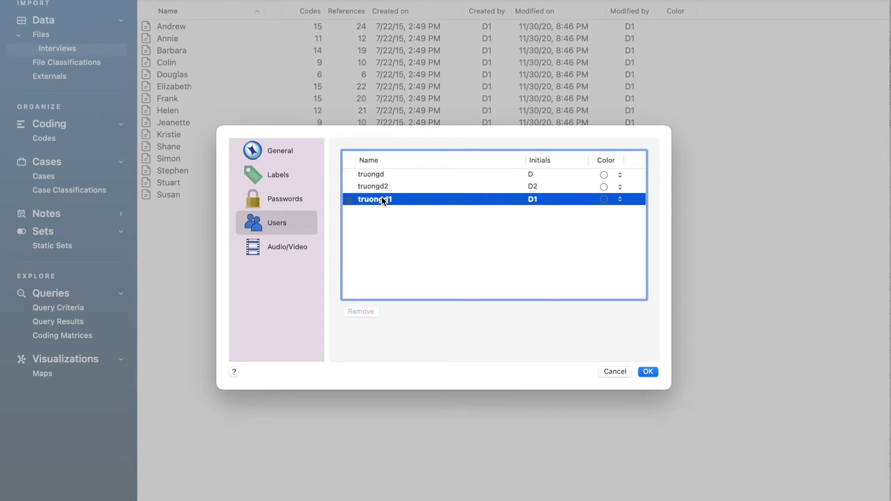
click(613, 371)
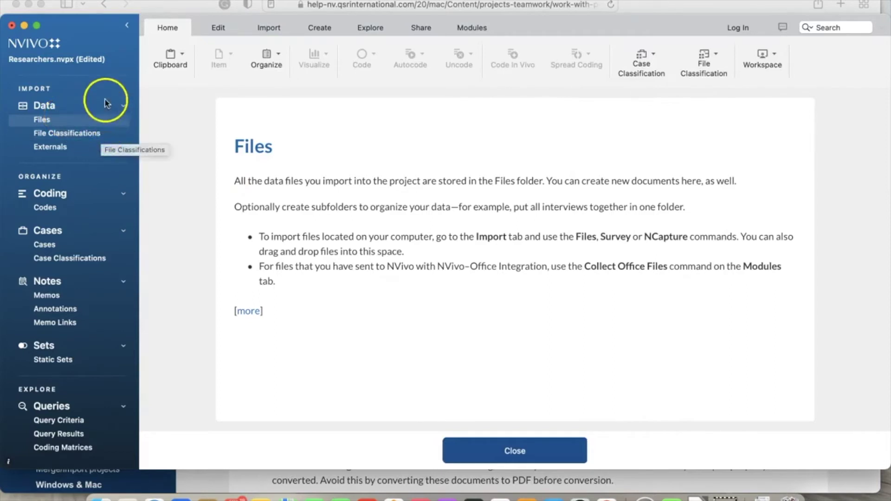
Step: View the File Classifications, Externals and Codes overviews, toggling the Coding group
click(60, 135)
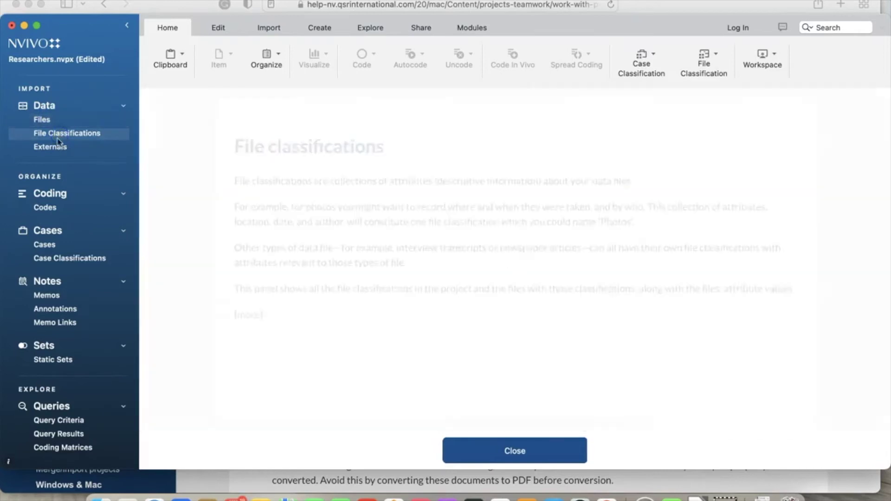
click(53, 148)
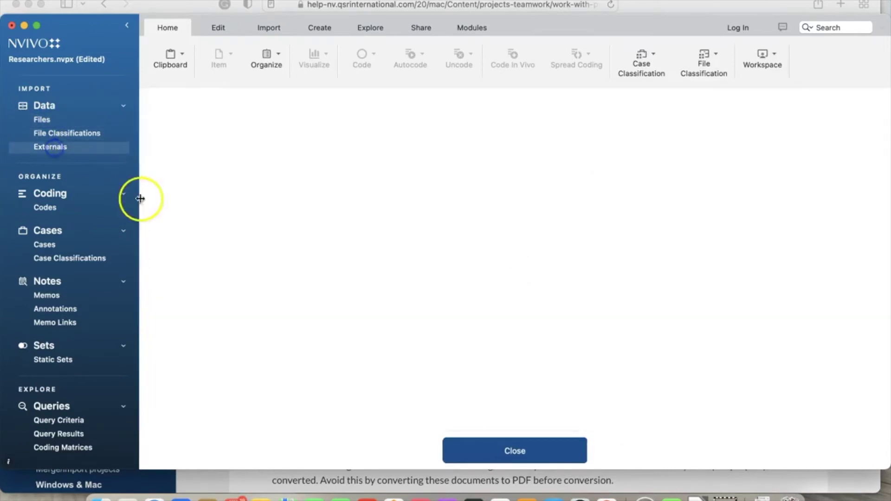
click(123, 194)
click(122, 196)
click(44, 206)
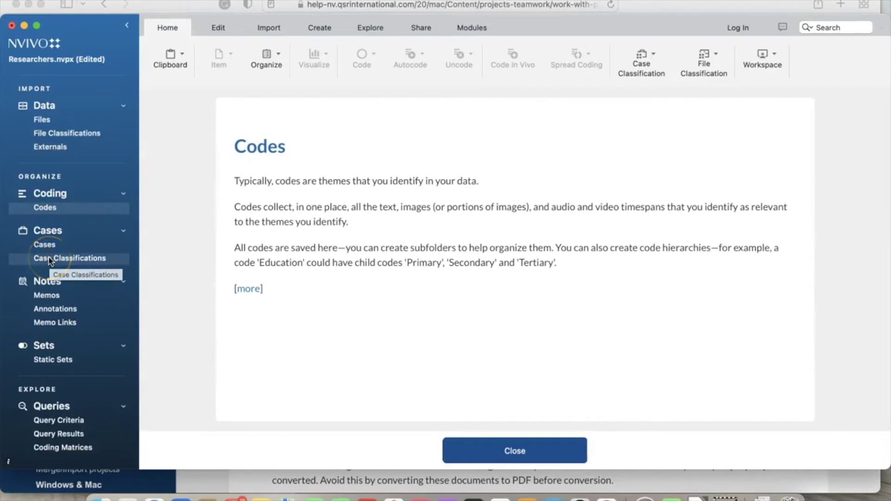
scroll(69, 306, down, 3)
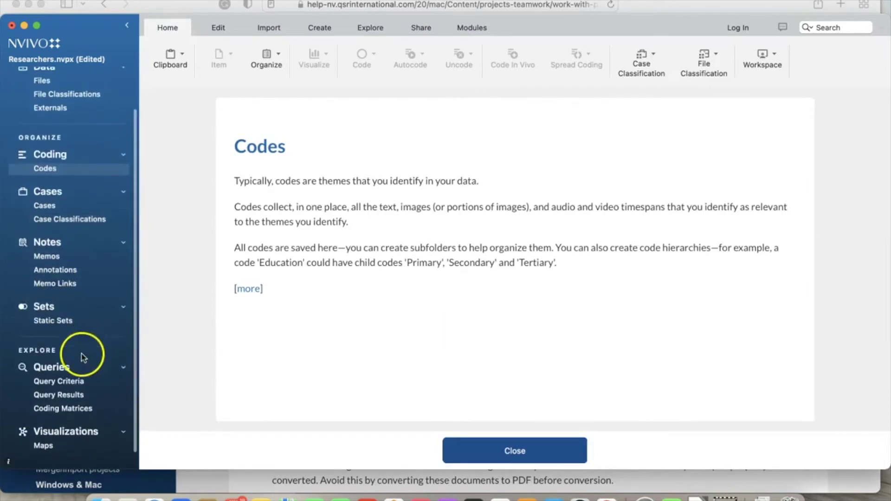
Step: Collapse and re-expand the Queries and Visualizations sections and make the project window taller
click(123, 372)
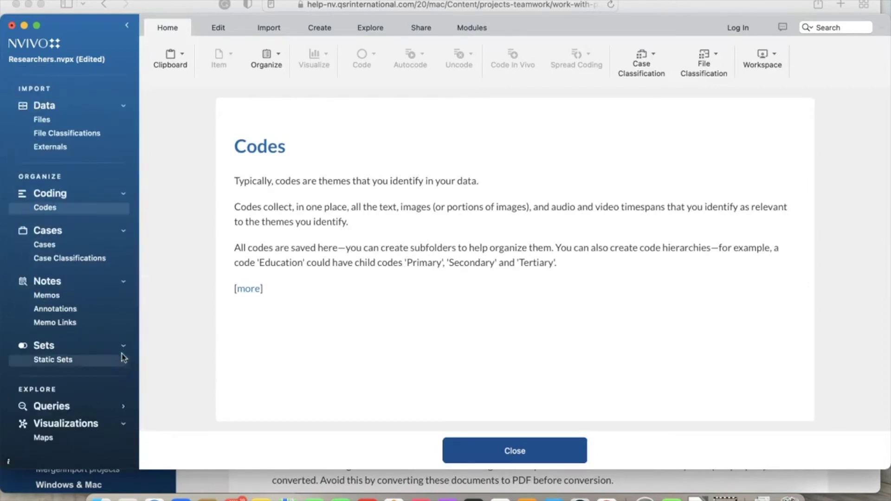
click(125, 405)
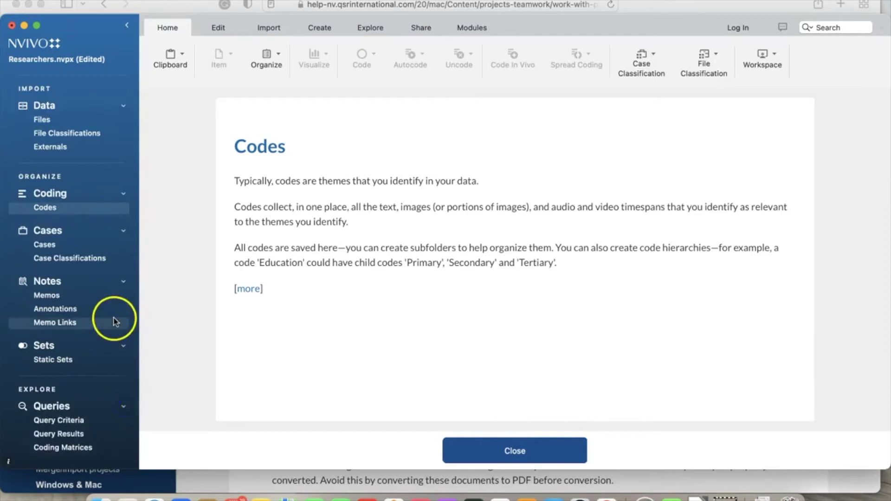
scroll(113, 374, down, 3)
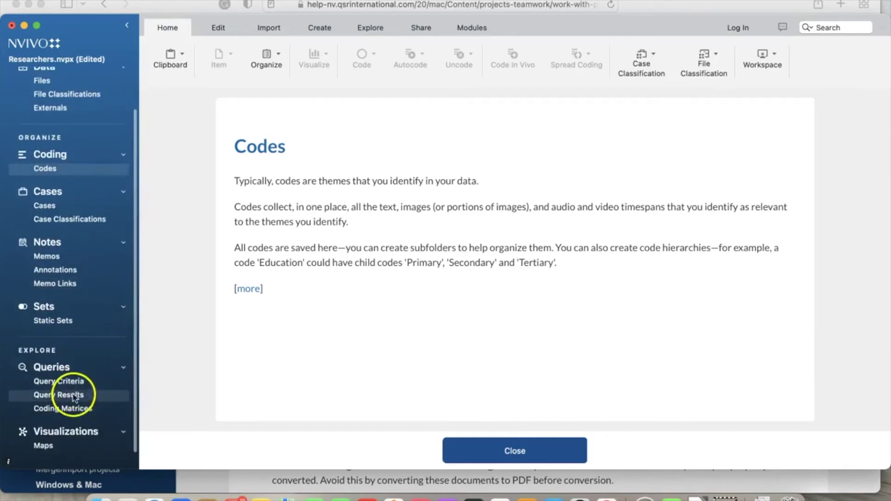
drag(178, 467, 179, 488)
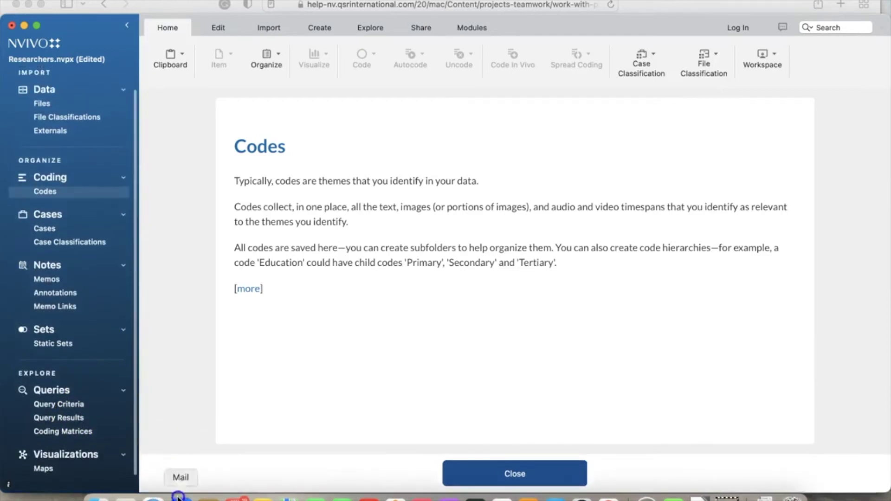
click(125, 456)
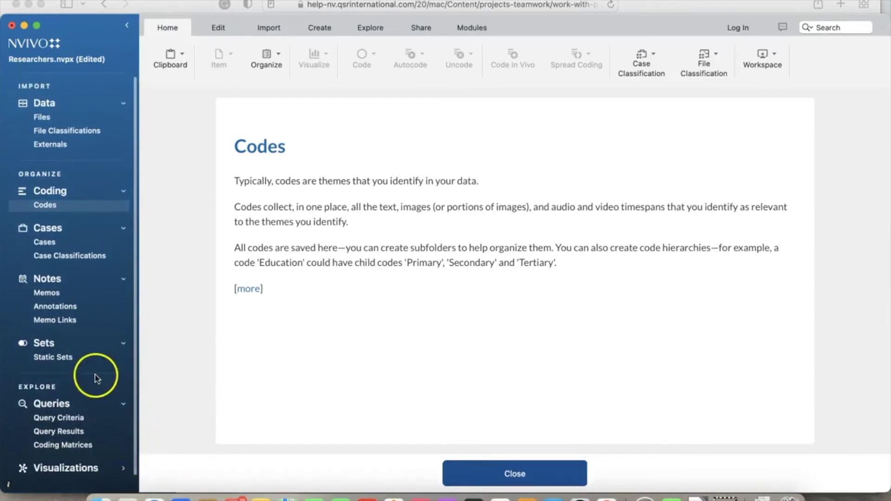
click(123, 468)
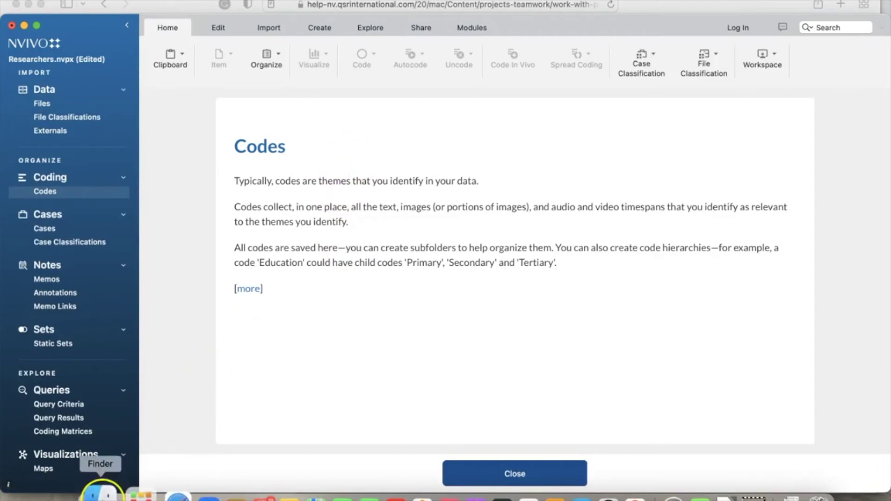
click(98, 497)
Step: Open Andrew.docx from the Researchers Example folder in Microsoft Word
click(726, 496)
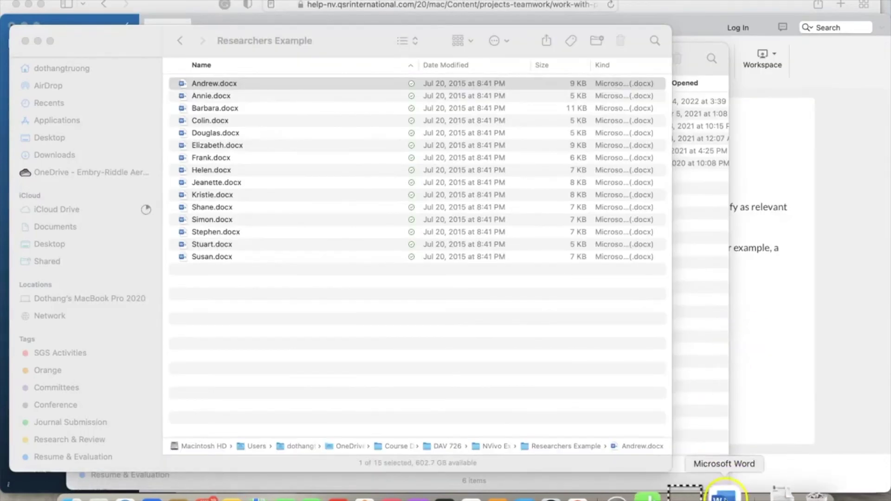
click(726, 467)
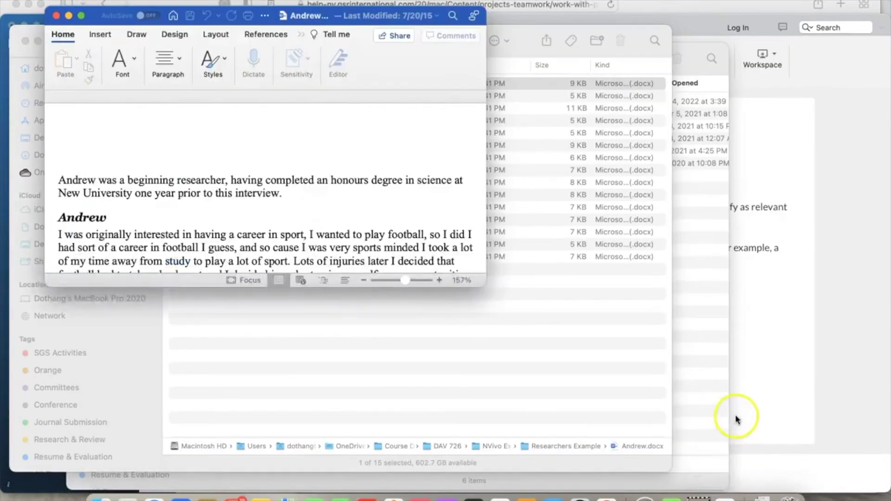
Step: Make Andrew.docx full screen and scroll through the transcript to its linked memo
click(81, 15)
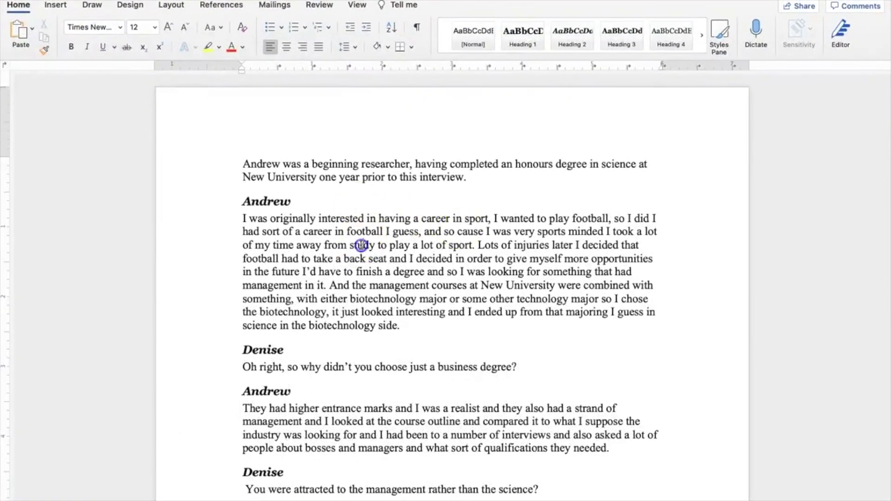
scroll(362, 241, down, 3)
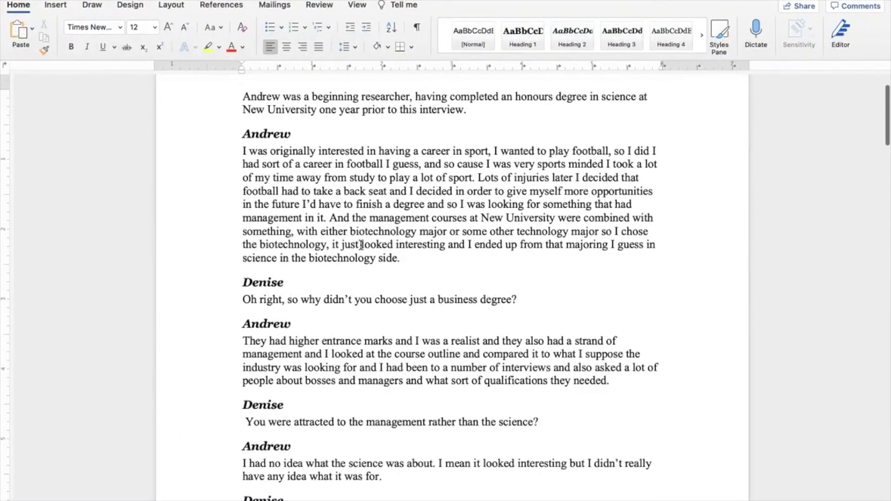
scroll(361, 245, down, 9)
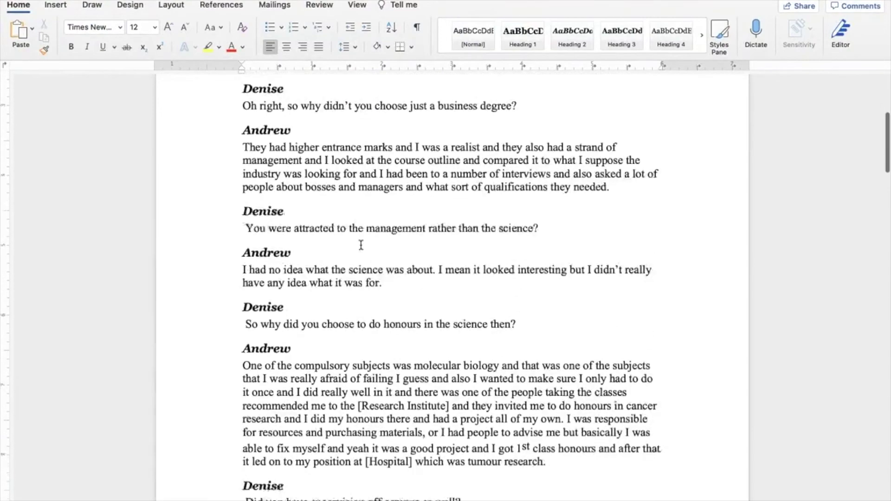
scroll(361, 245, down, 14)
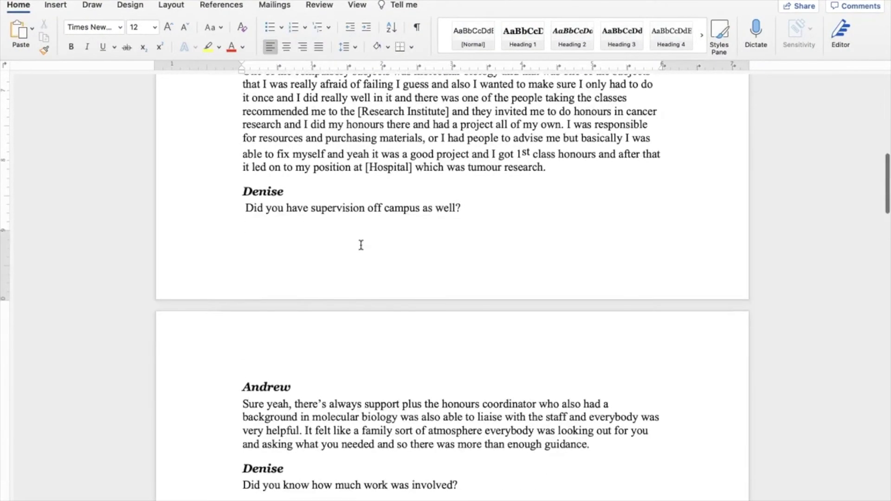
scroll(361, 245, down, 15)
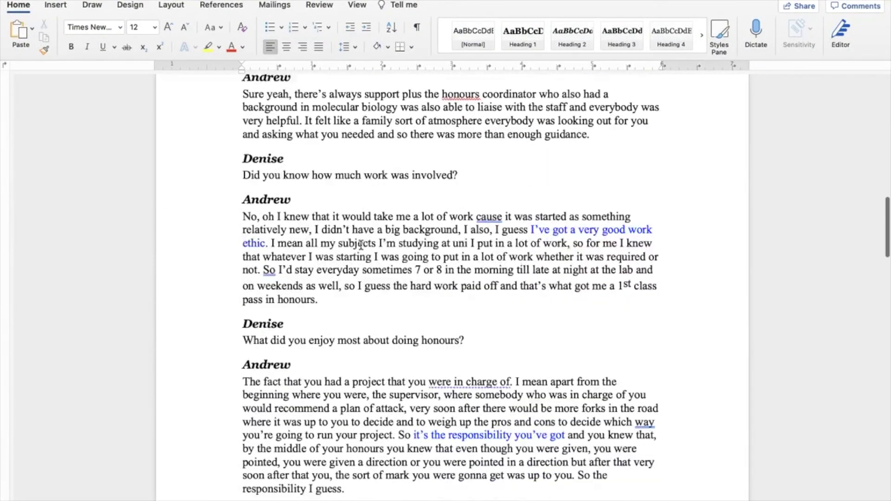
scroll(361, 245, down, 6)
click(354, 256)
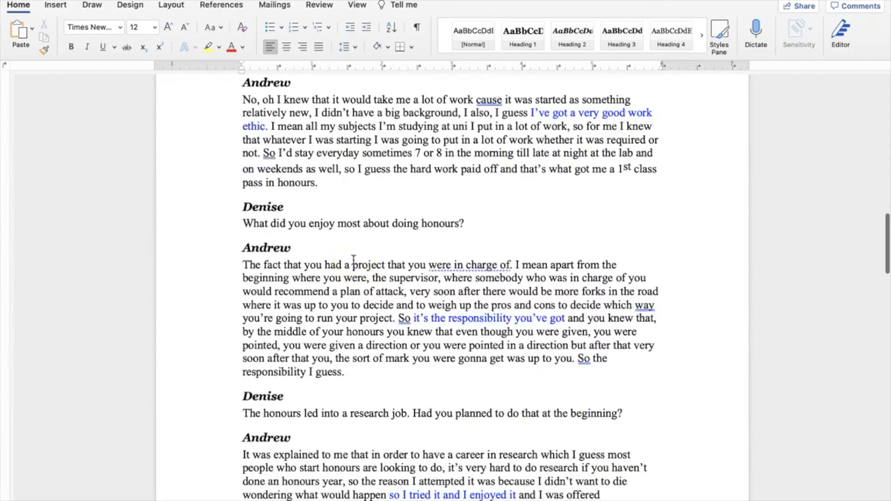
scroll(353, 261, down, 20)
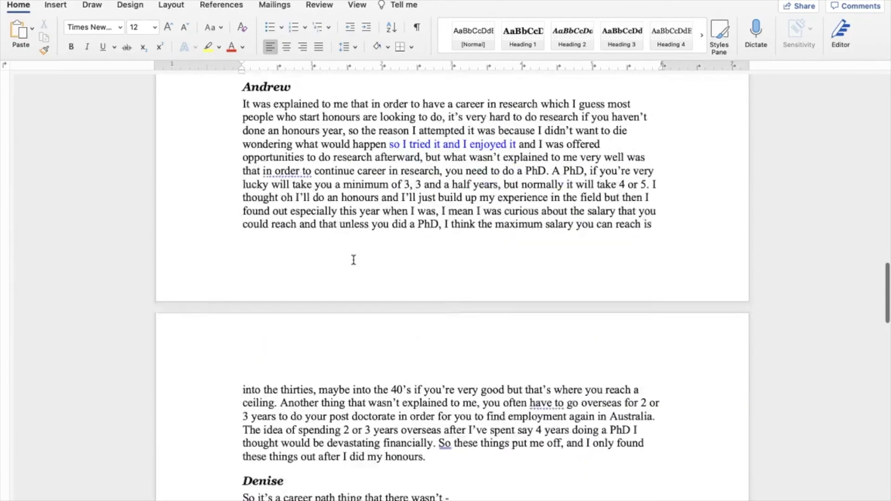
scroll(353, 260, down, 18)
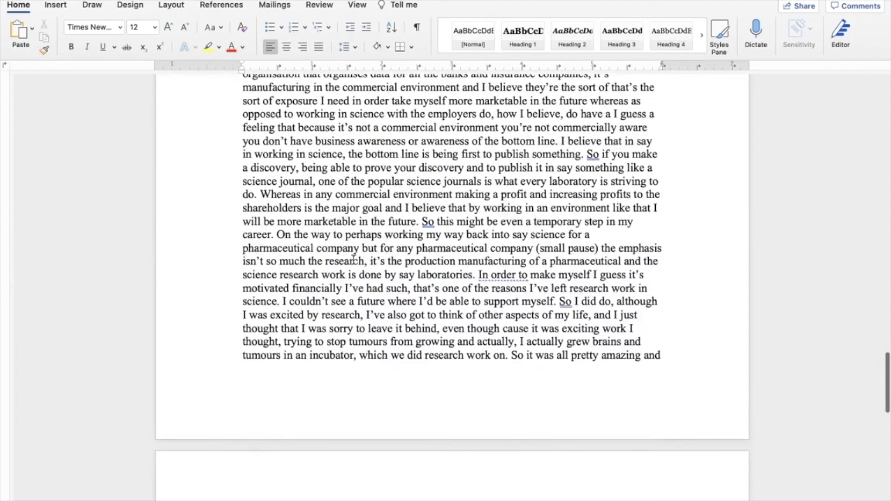
scroll(354, 261, down, 20)
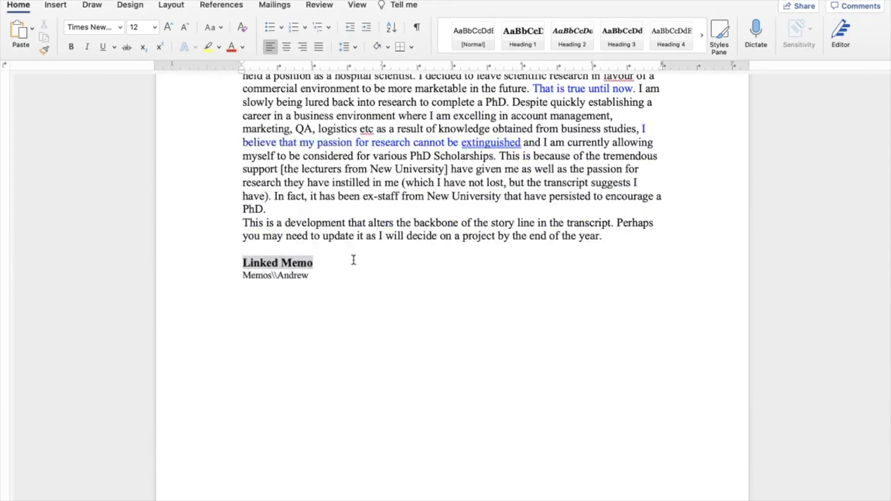
scroll(354, 260, up, 20)
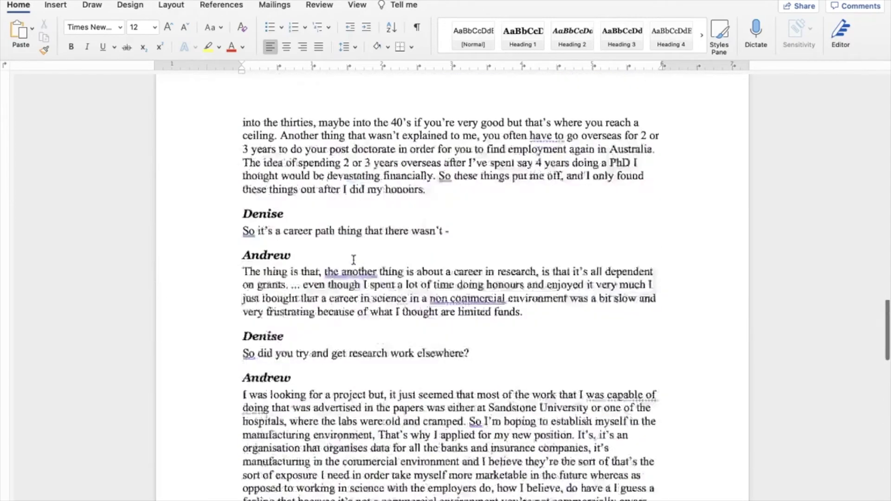
scroll(354, 260, up, 9)
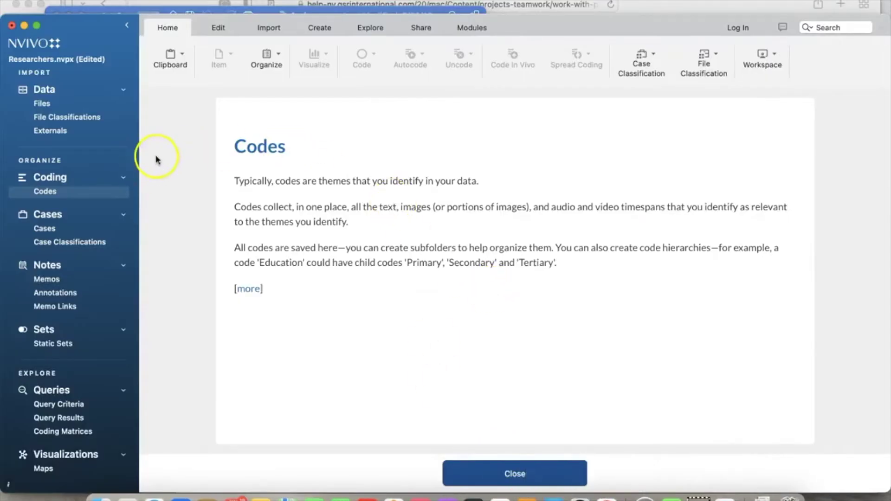
Step: Create a new folder named 'Interviews' under Files and open it
click(41, 104)
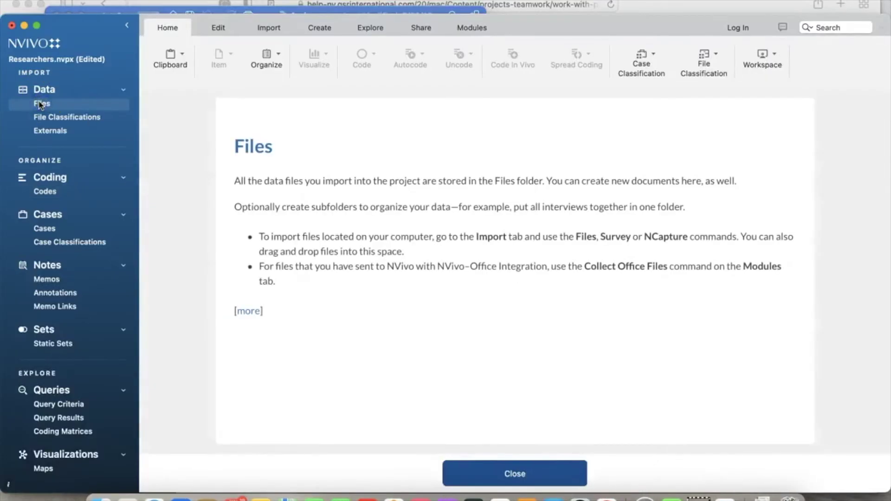
right_click(41, 104)
click(65, 108)
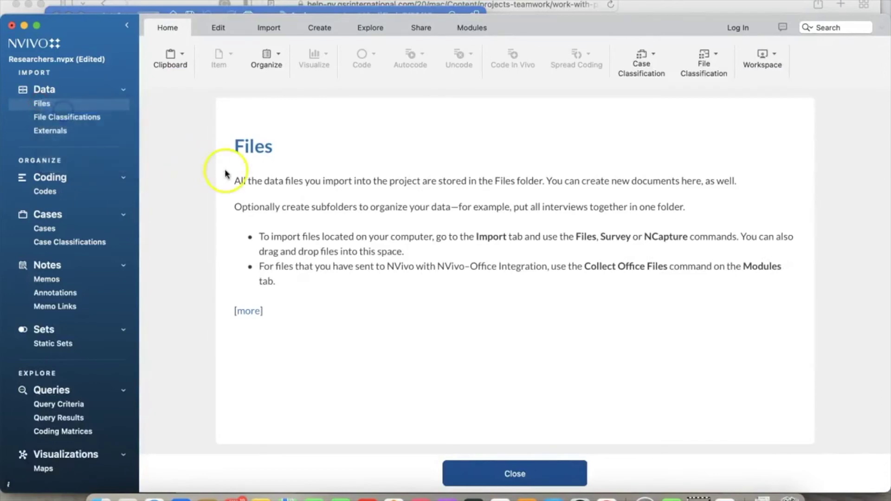
text(Interviews)
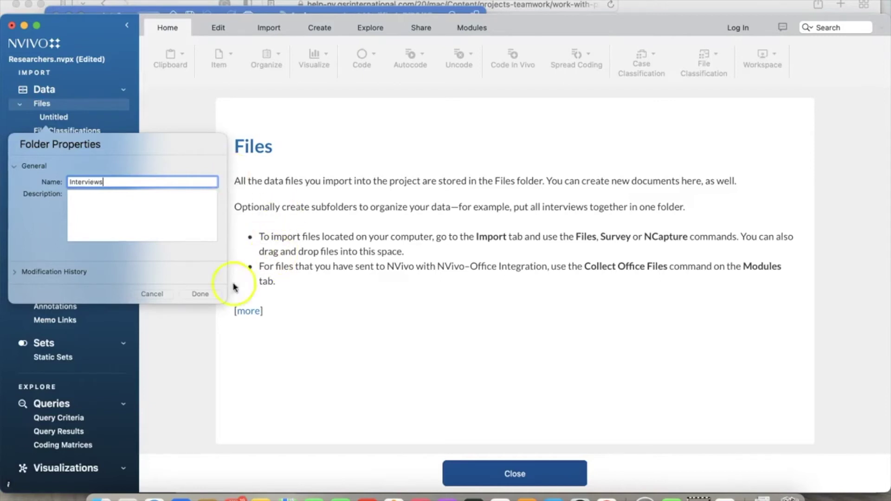
click(207, 294)
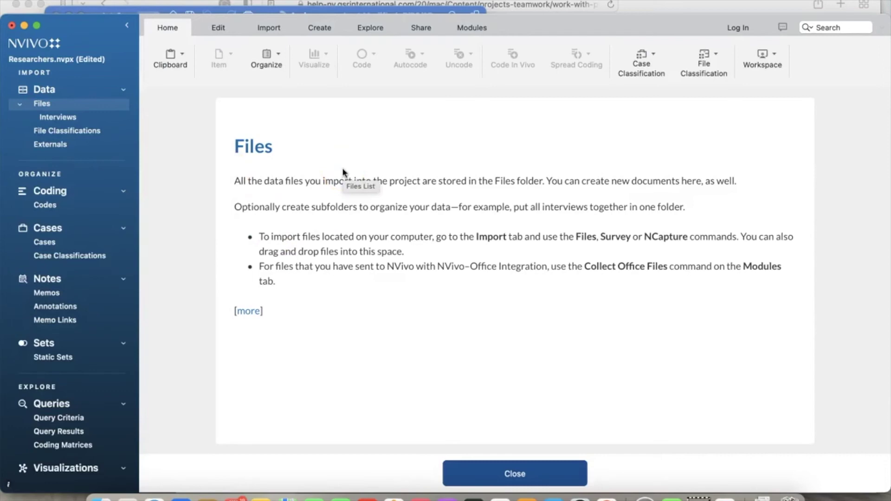
click(55, 119)
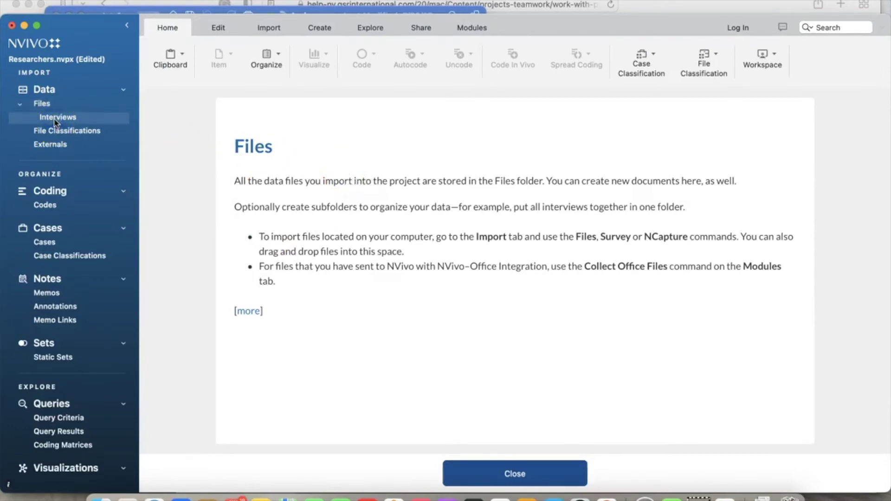
click(227, 115)
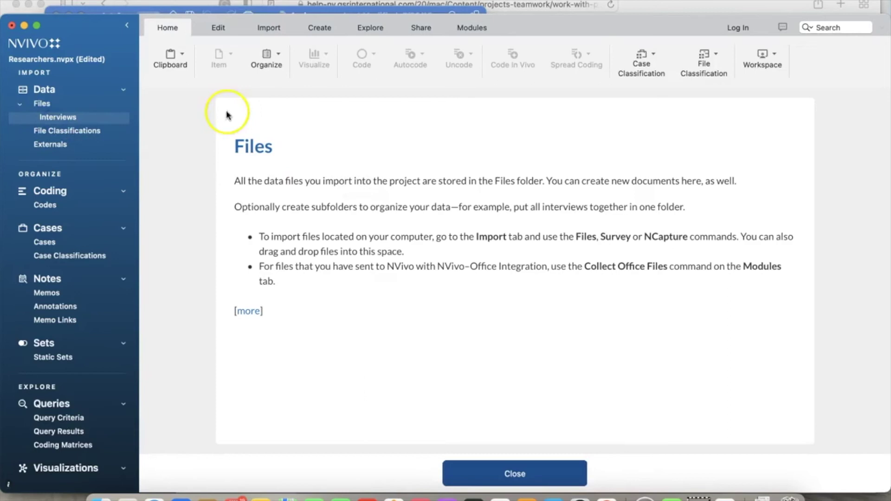
Step: Import the documents Andrew.docx through Susan.docx from the Researchers Example folder into Interviews
click(268, 29)
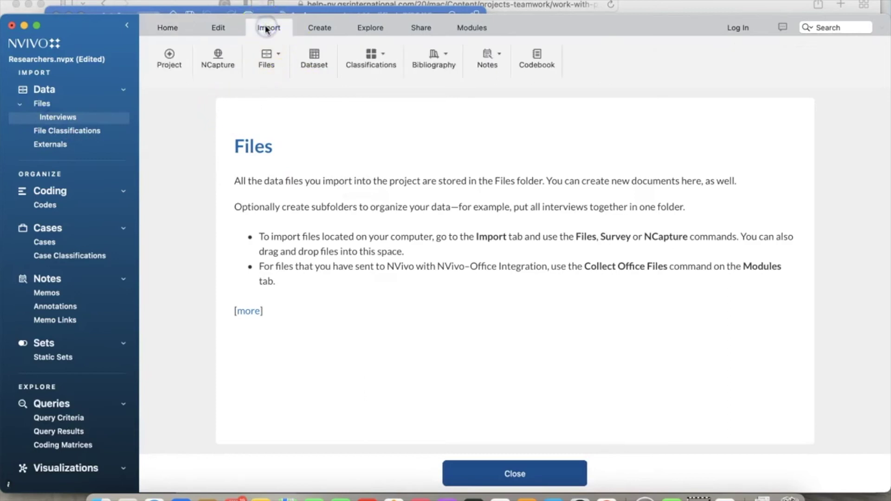
click(273, 58)
click(277, 95)
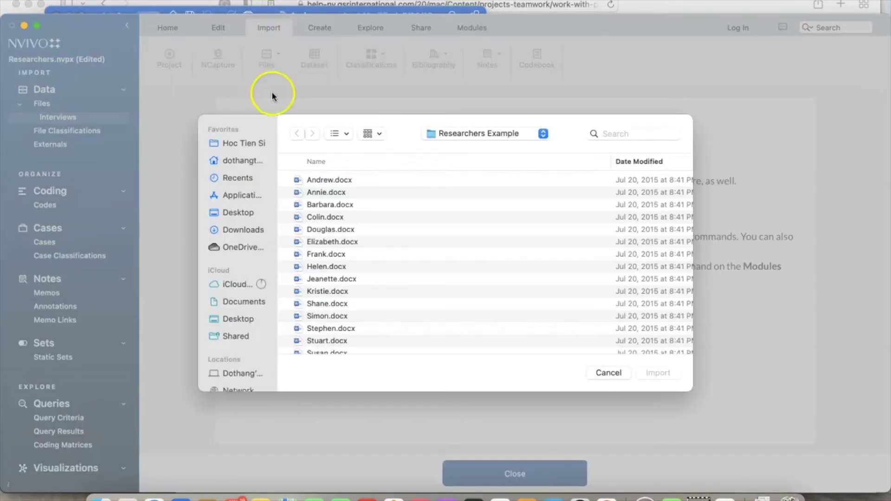
click(488, 134)
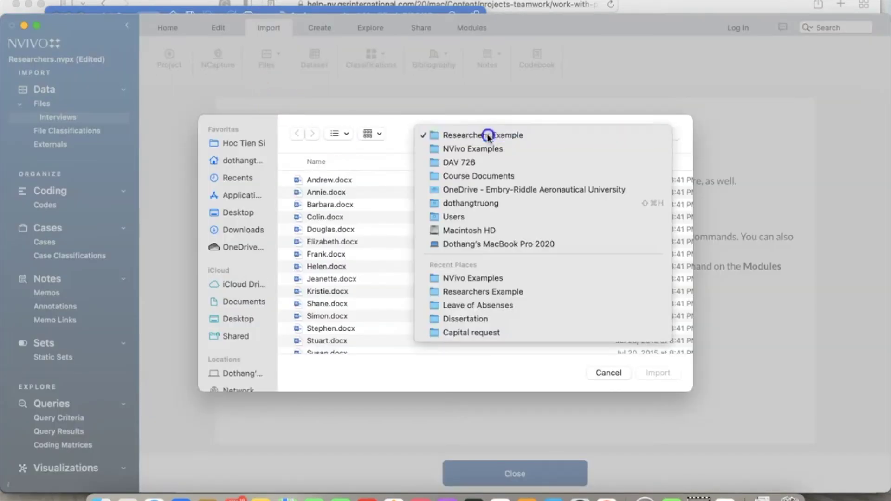
click(487, 135)
click(350, 179)
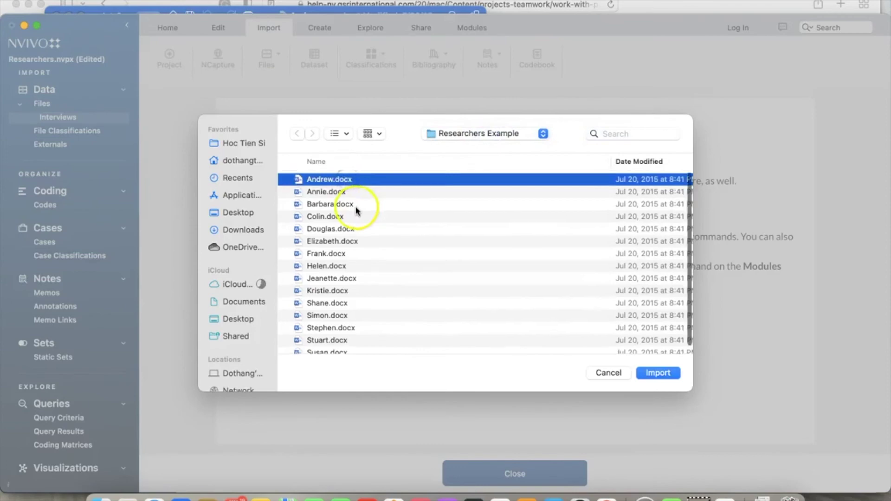
scroll(358, 211, down, 1)
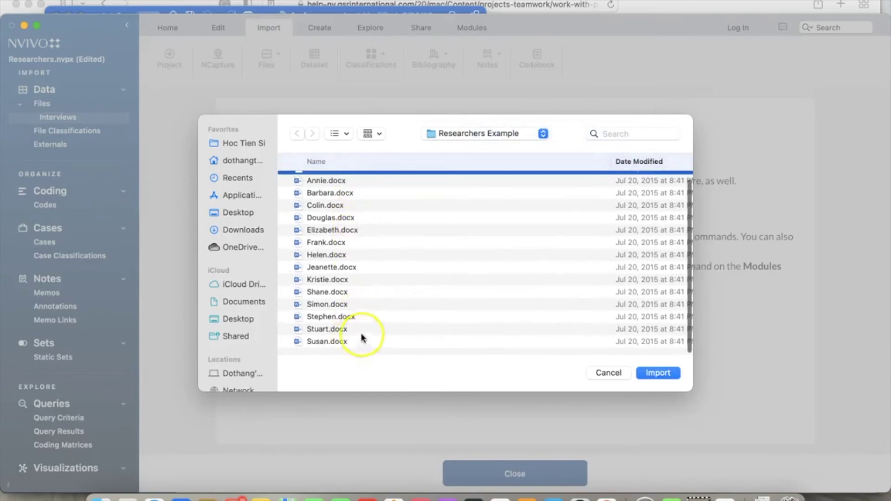
shift+click(335, 340)
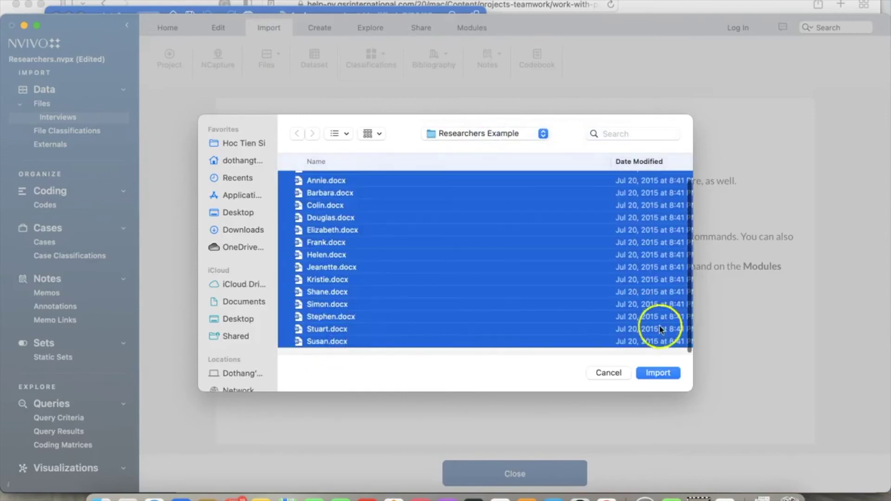
click(652, 373)
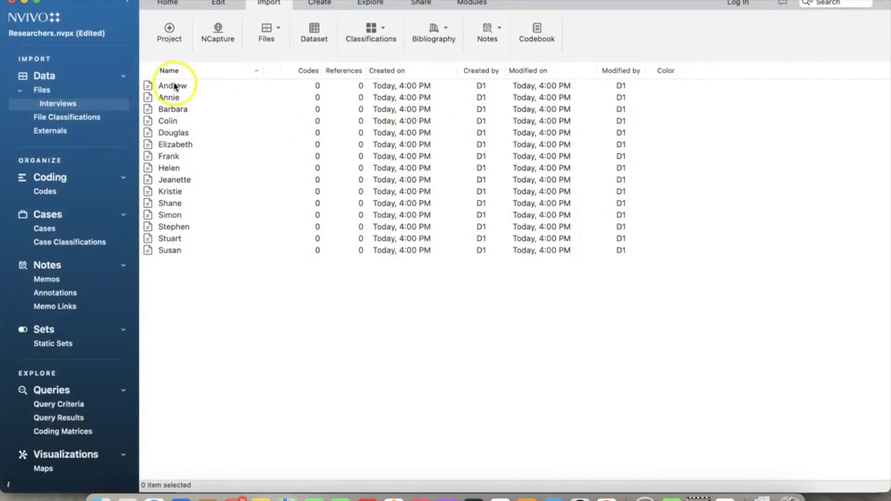
Step: Open Andrew's interview transcript, scroll through it, and select his first answer paragraph
click(175, 88)
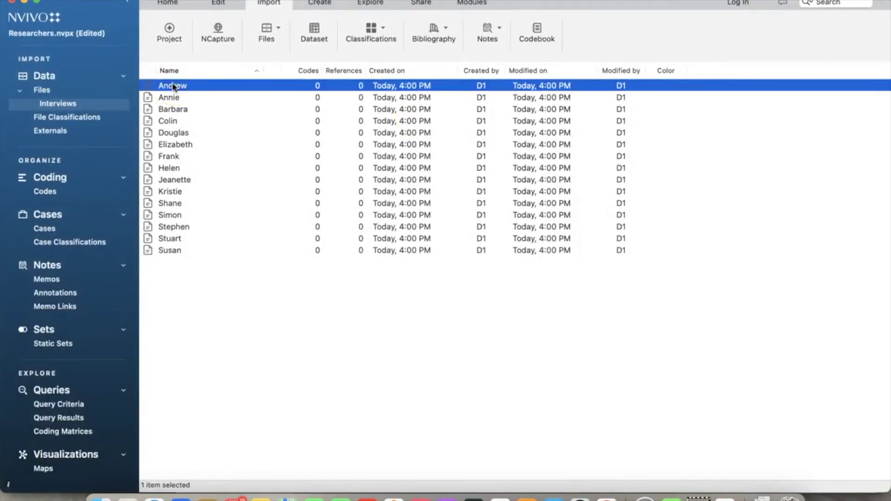
double_click(224, 88)
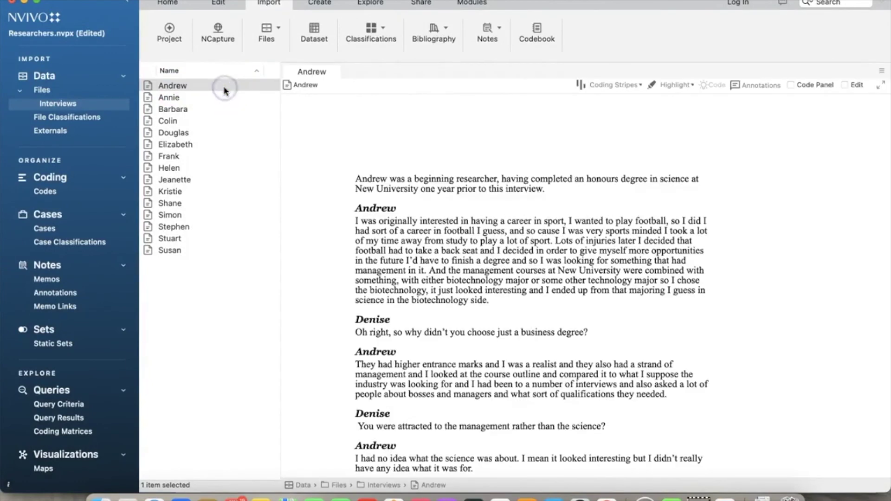
click(436, 268)
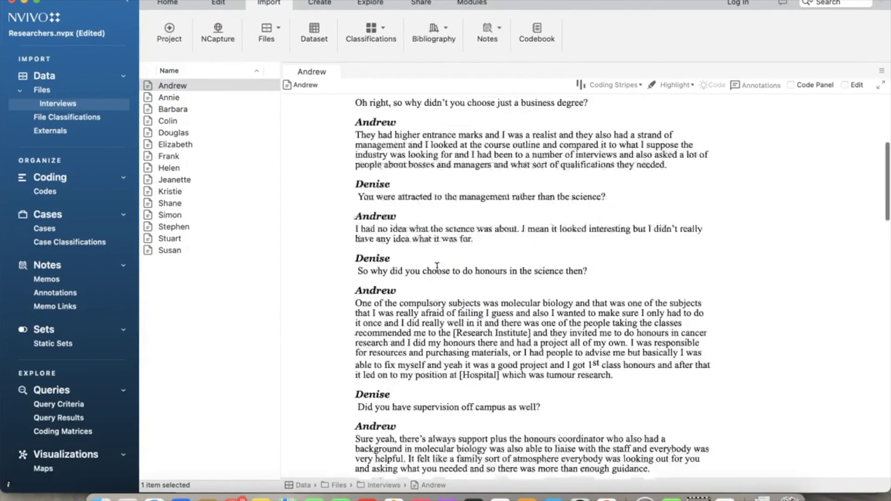
scroll(436, 266, down, 20)
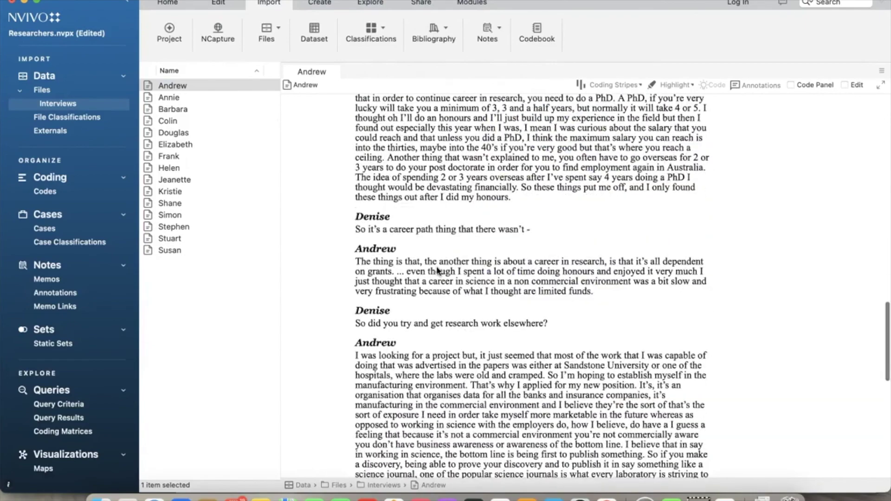
scroll(437, 269, up, 20)
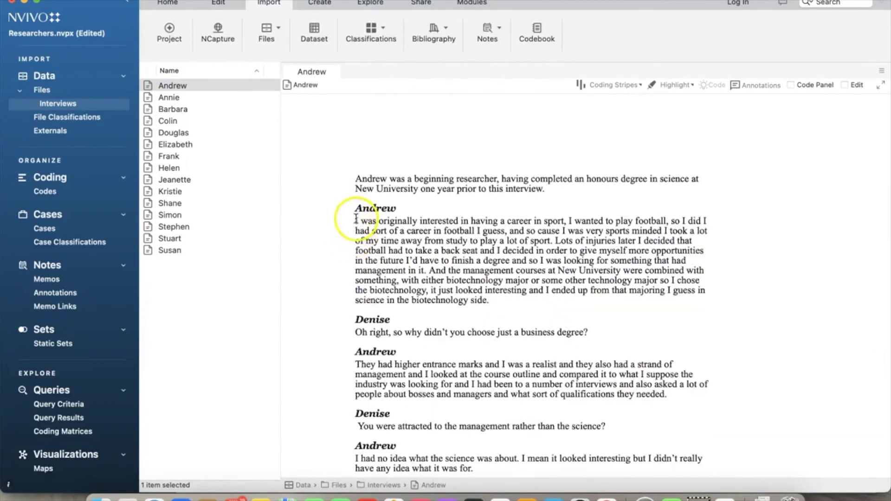
drag(356, 219, 490, 301)
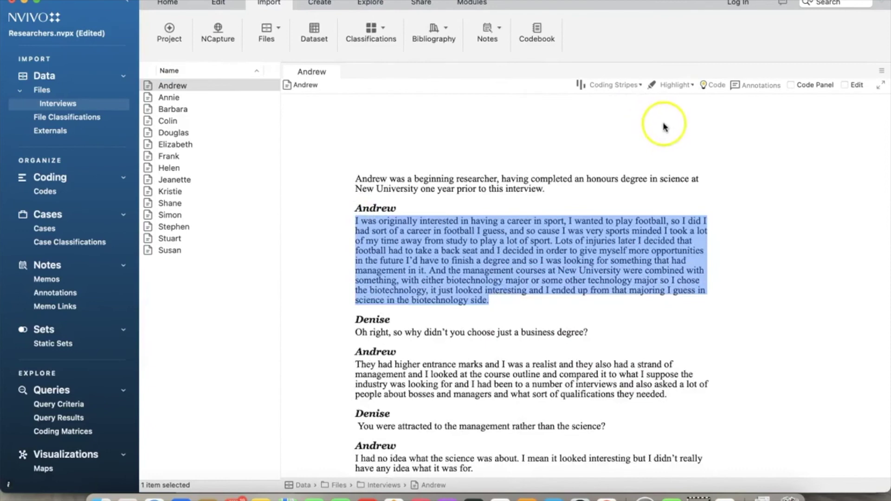
Step: Look at the Code options and the Code Panel for the selection, then close both
click(710, 85)
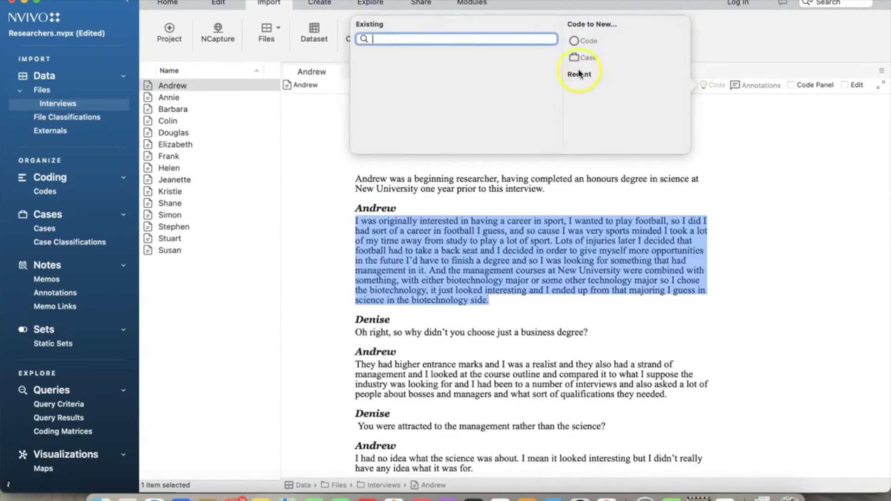
click(708, 129)
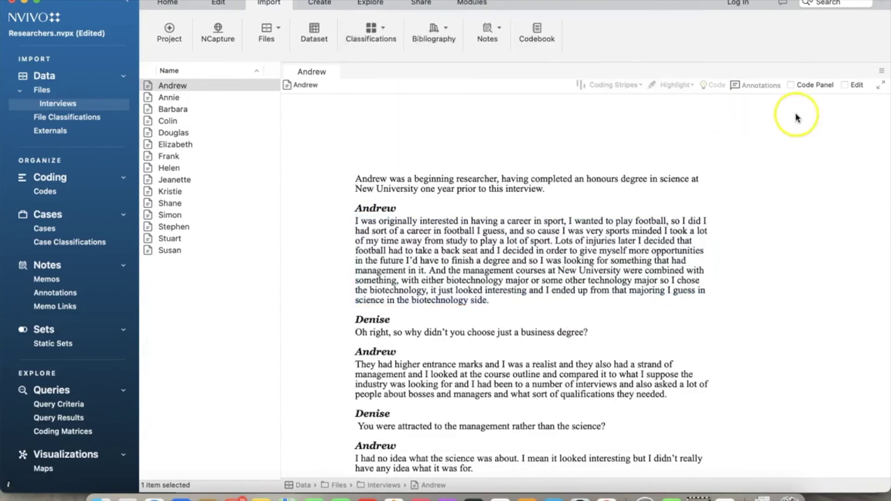
click(791, 85)
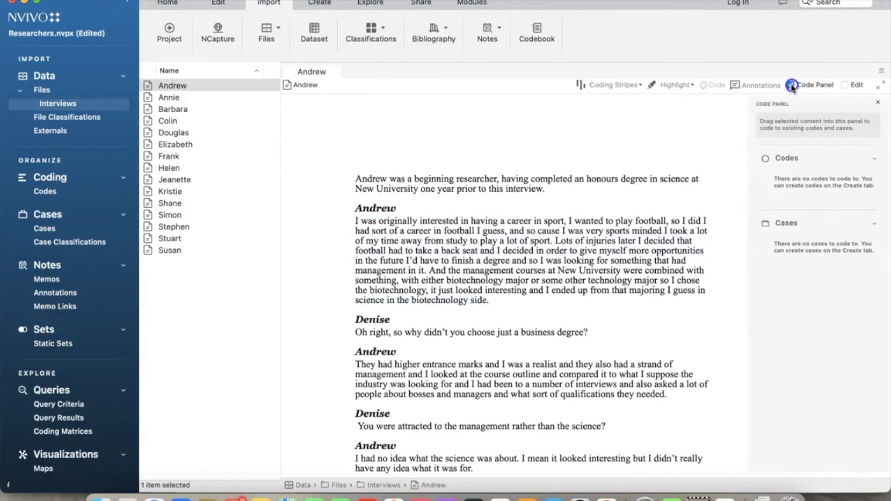
click(790, 85)
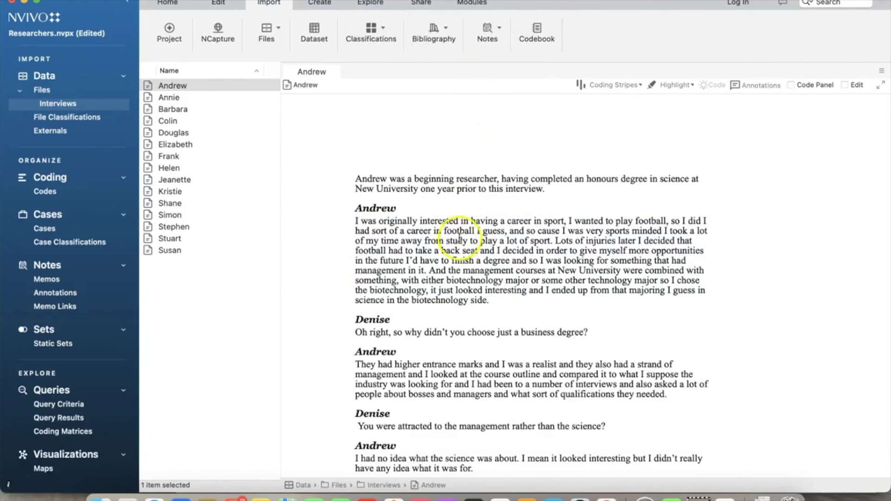
Step: Code Andrew's whole first paragraph about his sporting career in vivo
triple_click(408, 226)
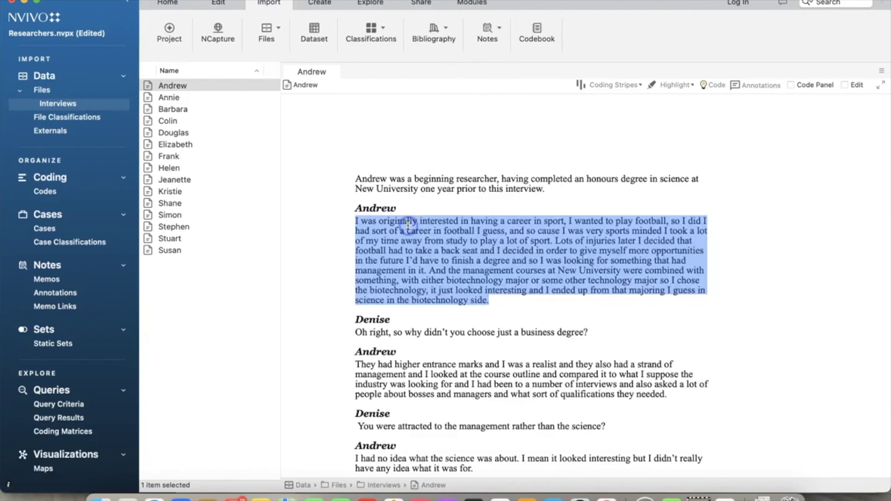
right_click(408, 227)
mouse_move(458, 402)
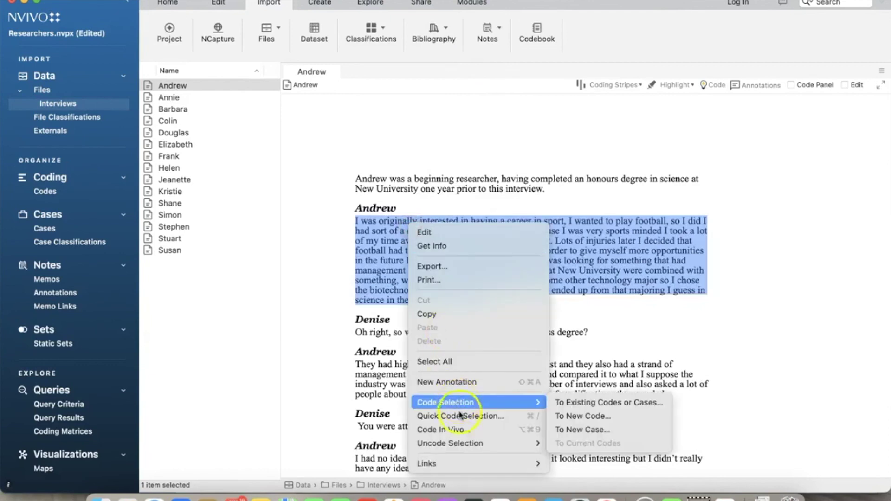
click(462, 428)
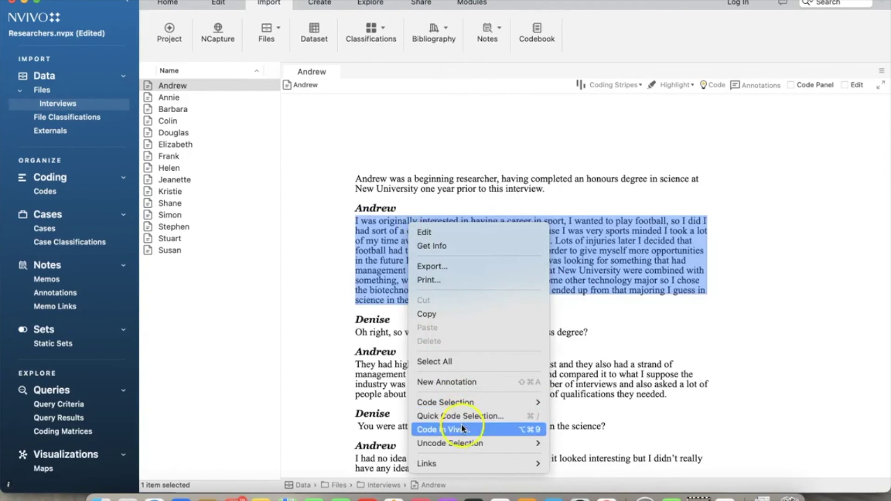